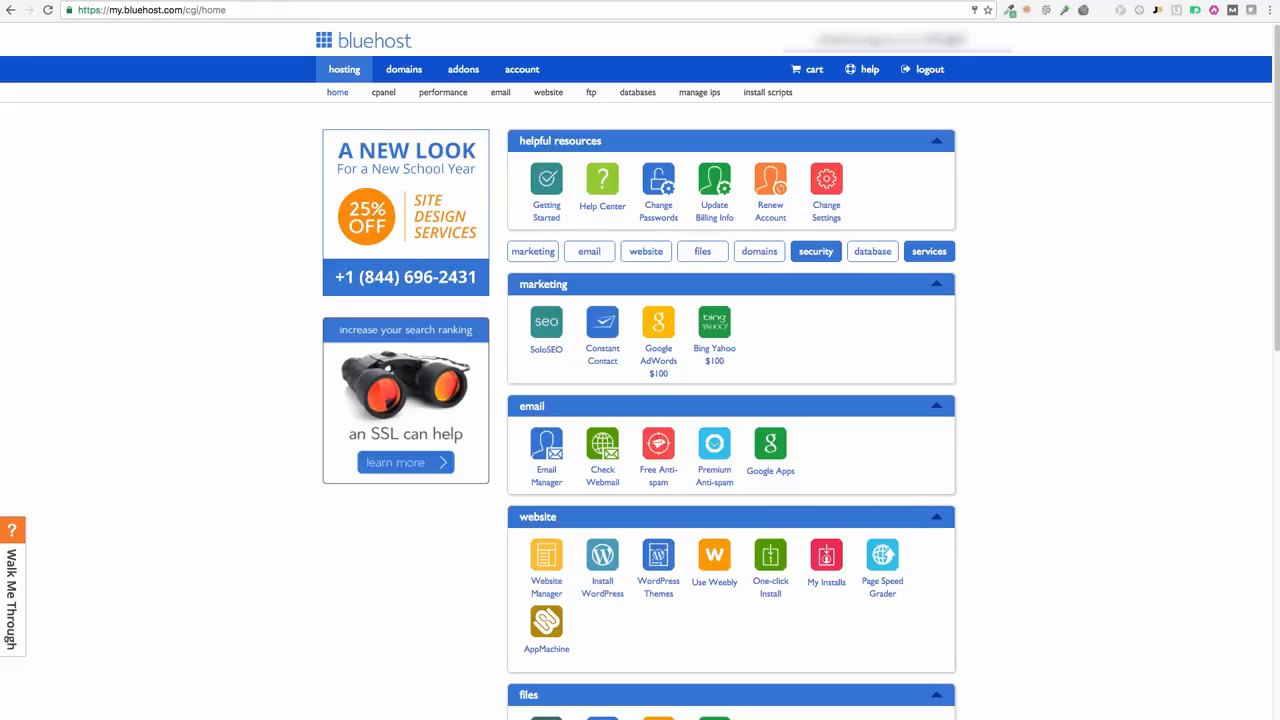
Step: Resize and reposition the FileZilla window so it fits on the screen
drag(1279, 172, 909, 65)
drag(1168, 718, 1120, 697)
drag(826, 62, 780, 25)
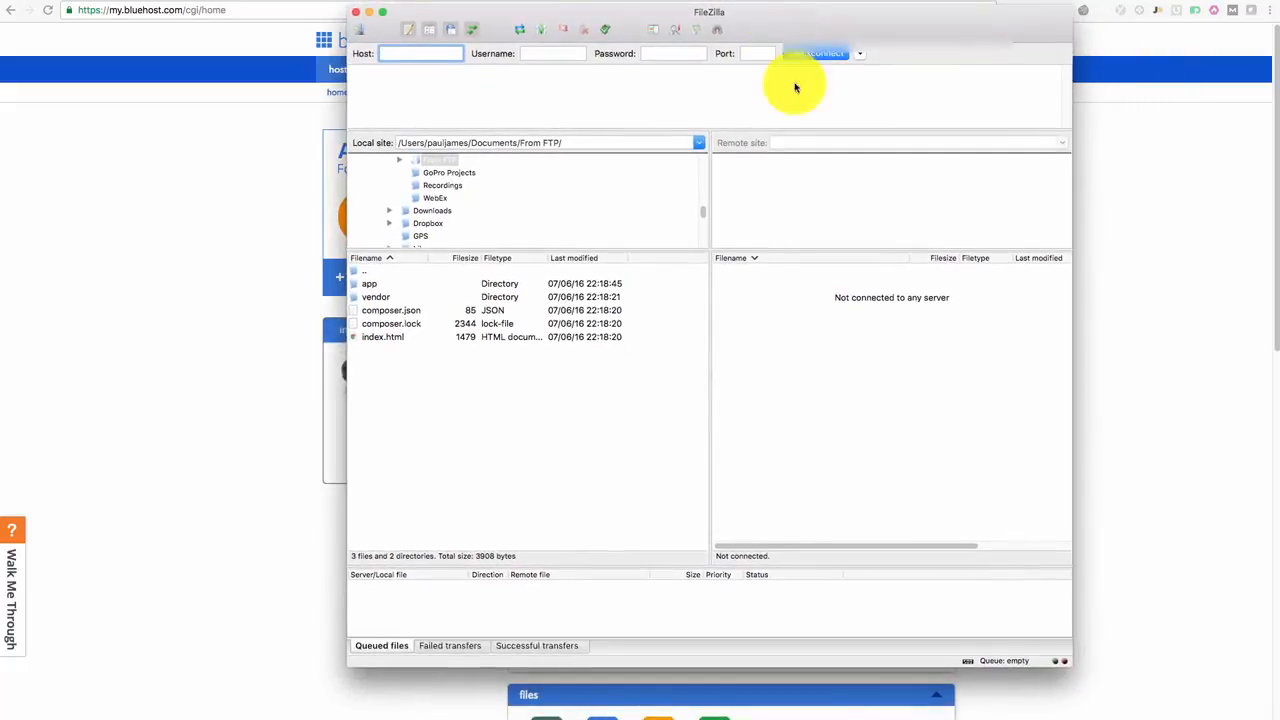
drag(1070, 665, 1066, 707)
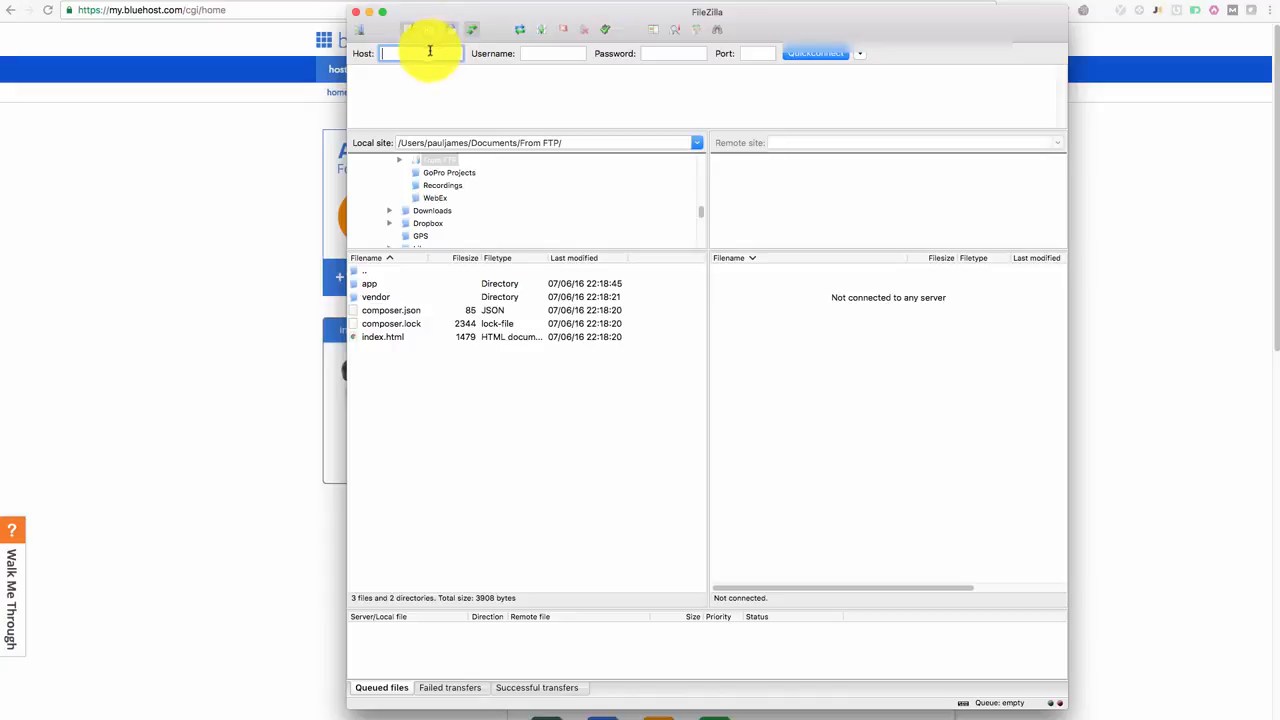
Step: Go through FileZilla's host, username, password and port fields, entering port 21
click(545, 54)
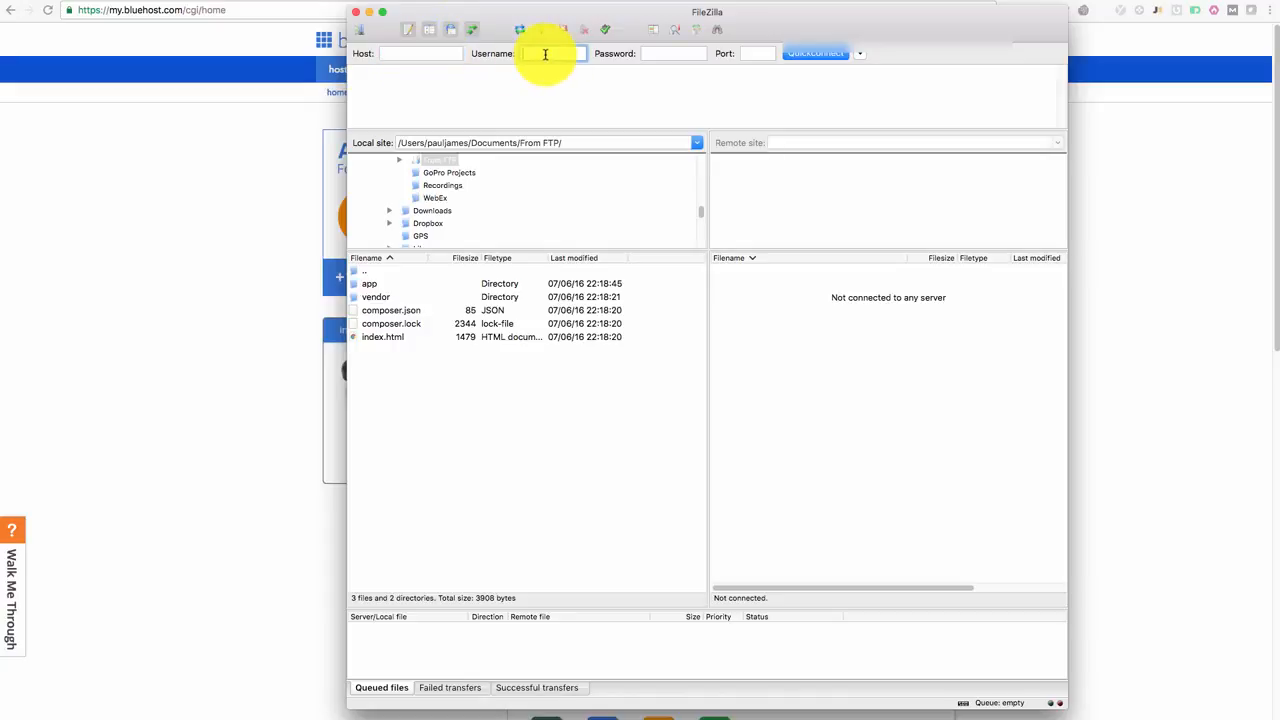
click(649, 55)
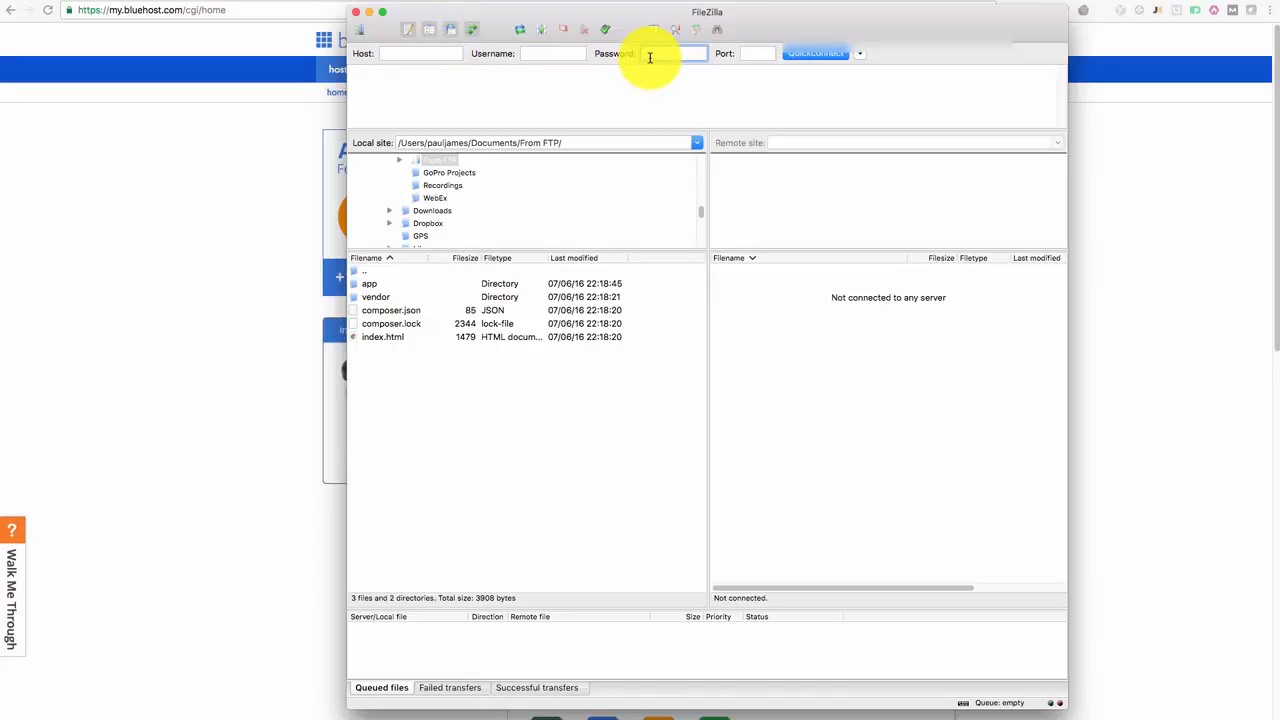
click(750, 57)
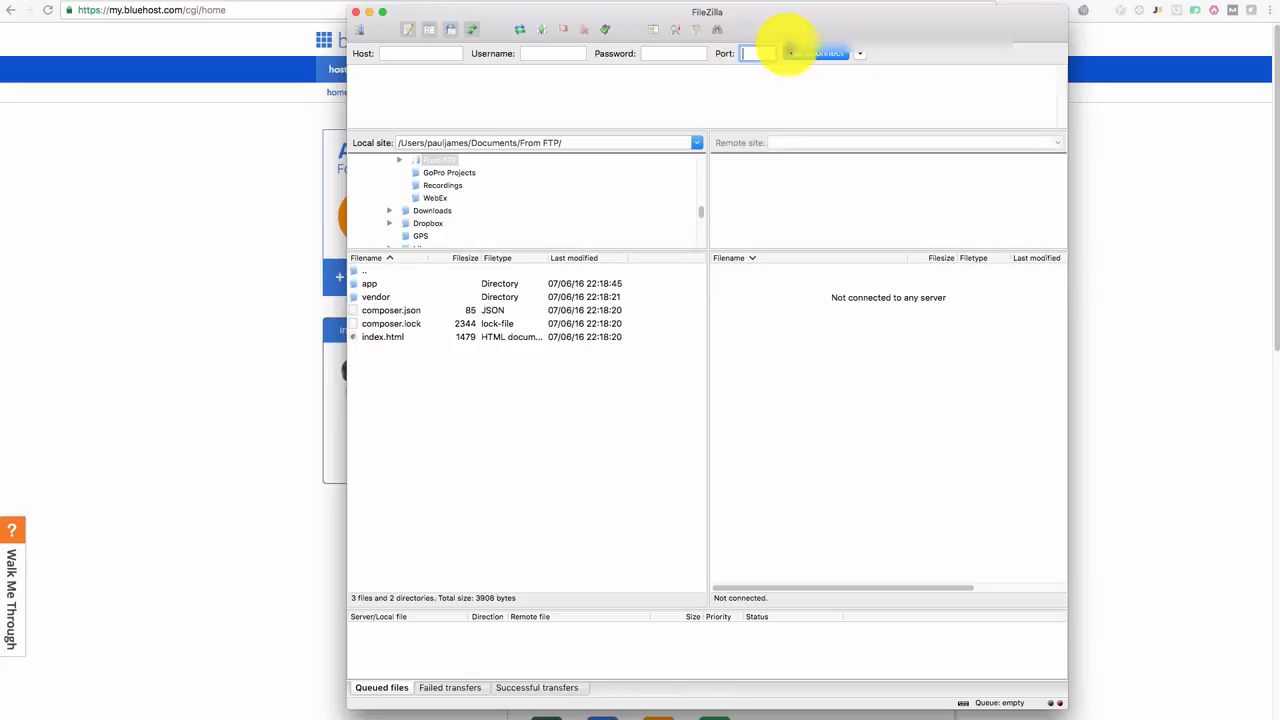
text(21)
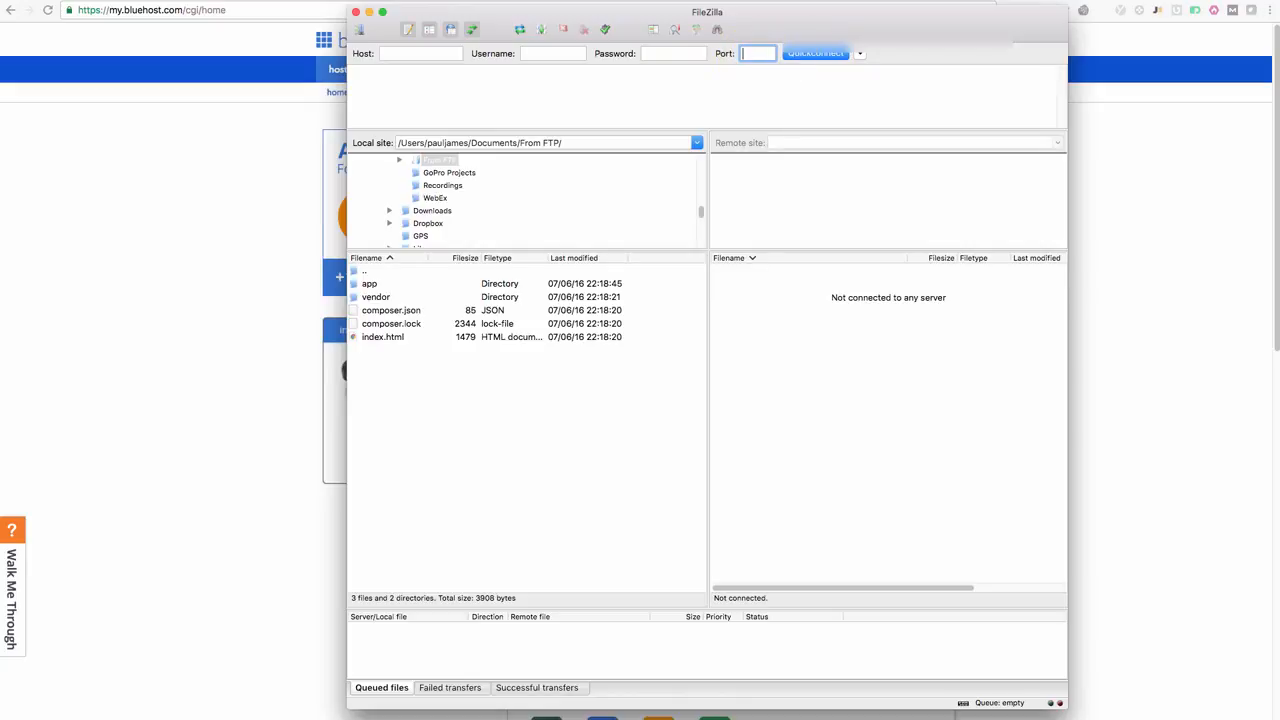
click(415, 53)
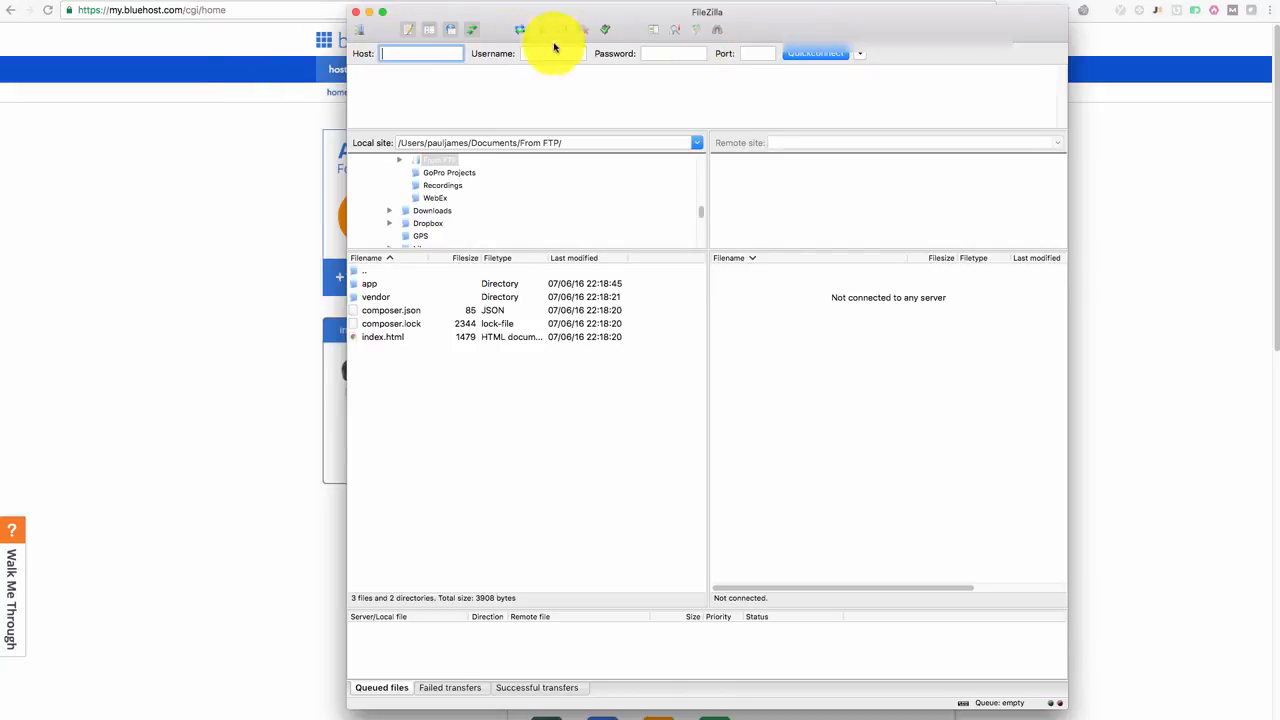
click(560, 52)
click(691, 49)
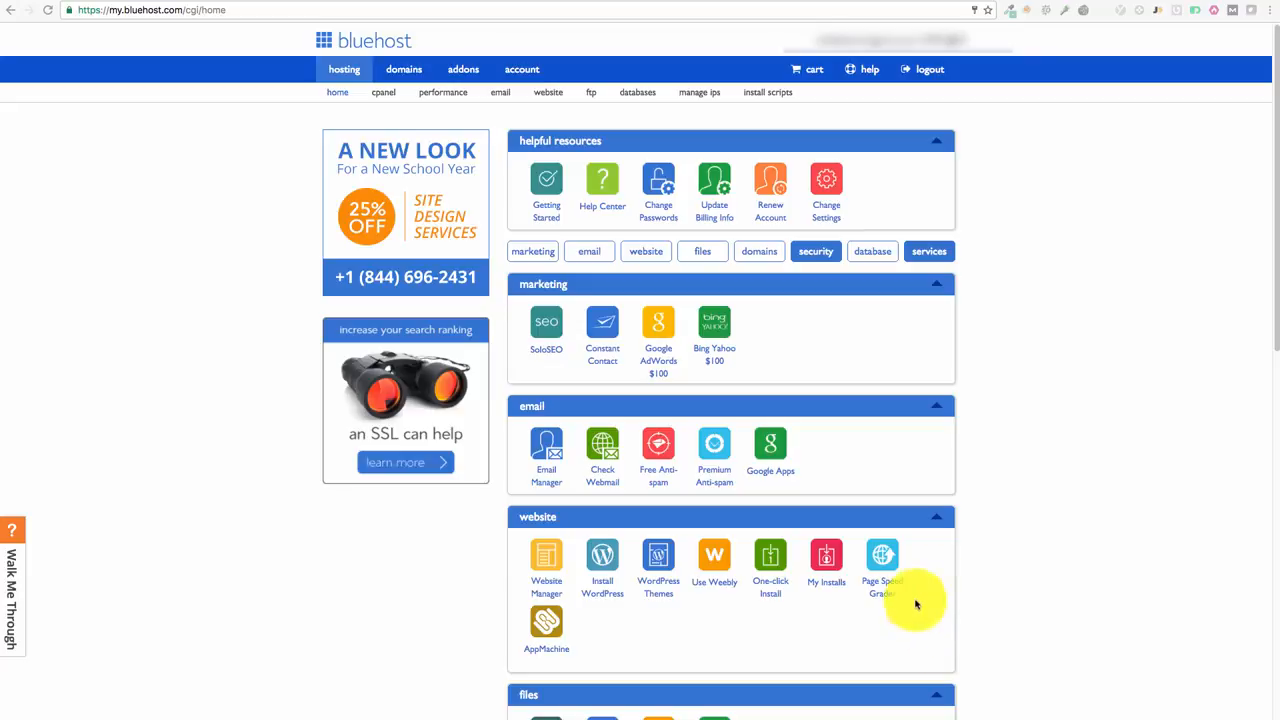
Step: Open the official Download WordPress page from the 'wordpress download' Google results
drag(1279, 109, 1279, 22)
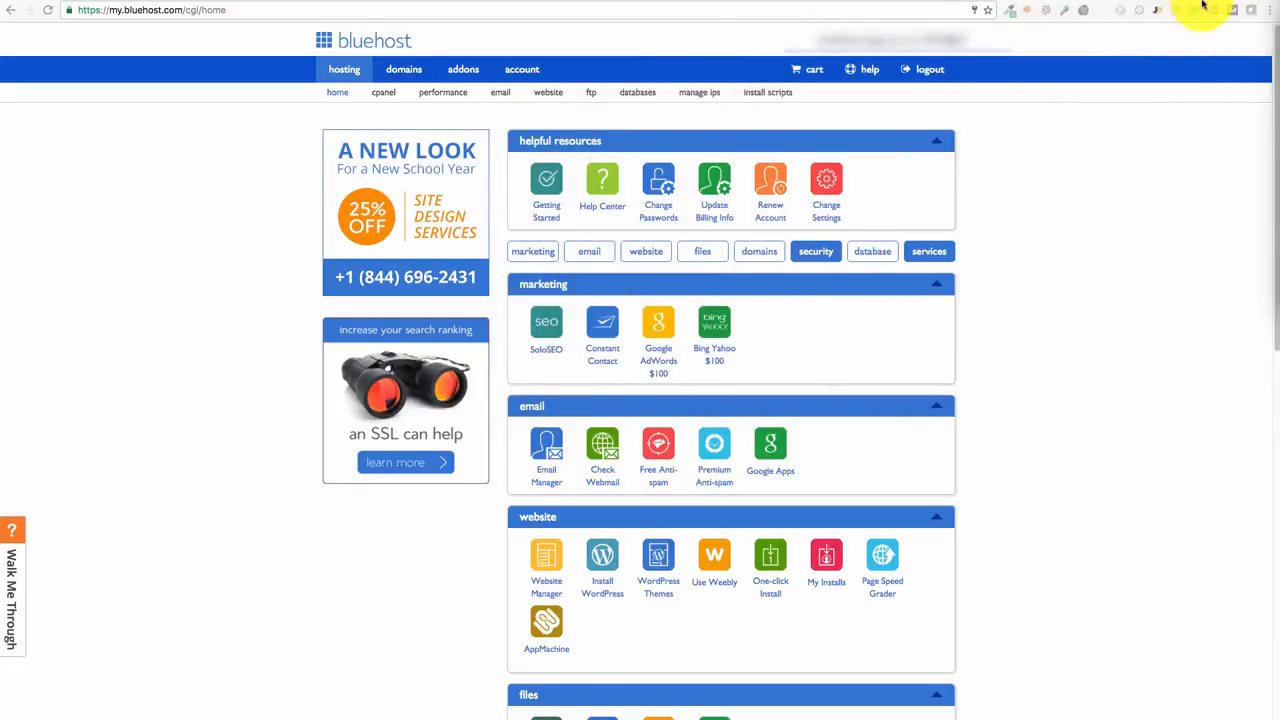
click(1170, 1)
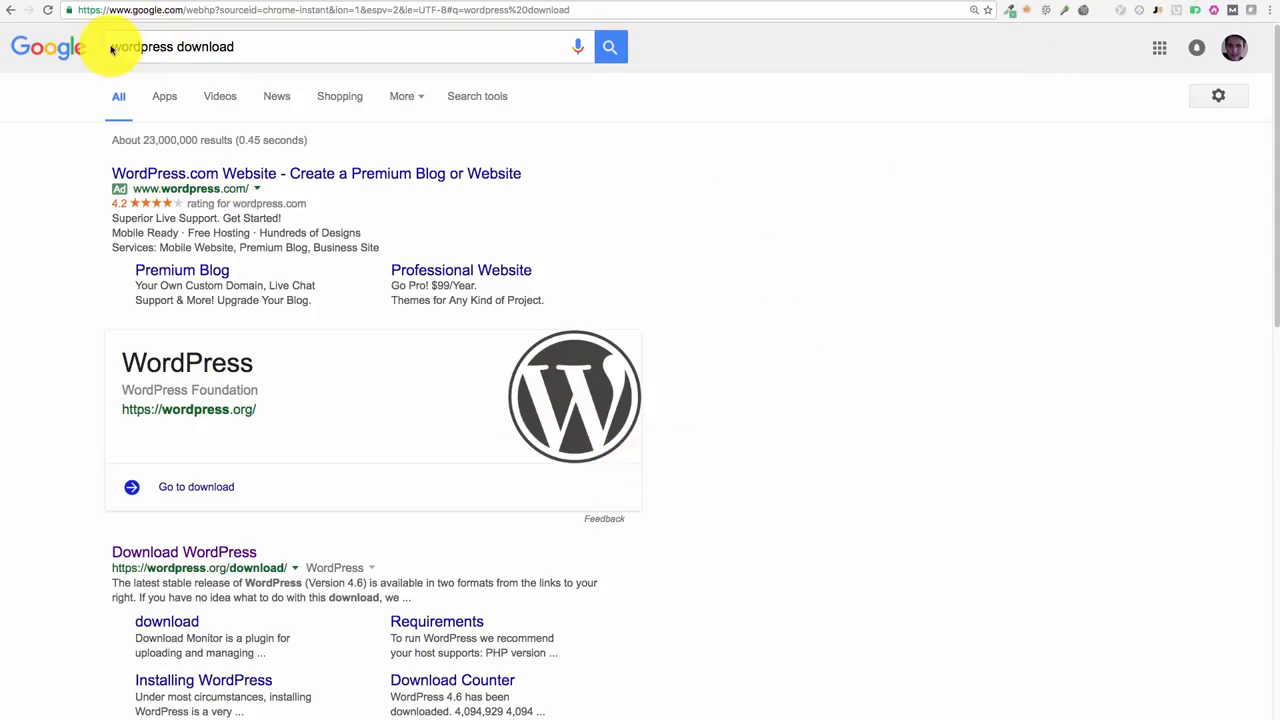
click(150, 47)
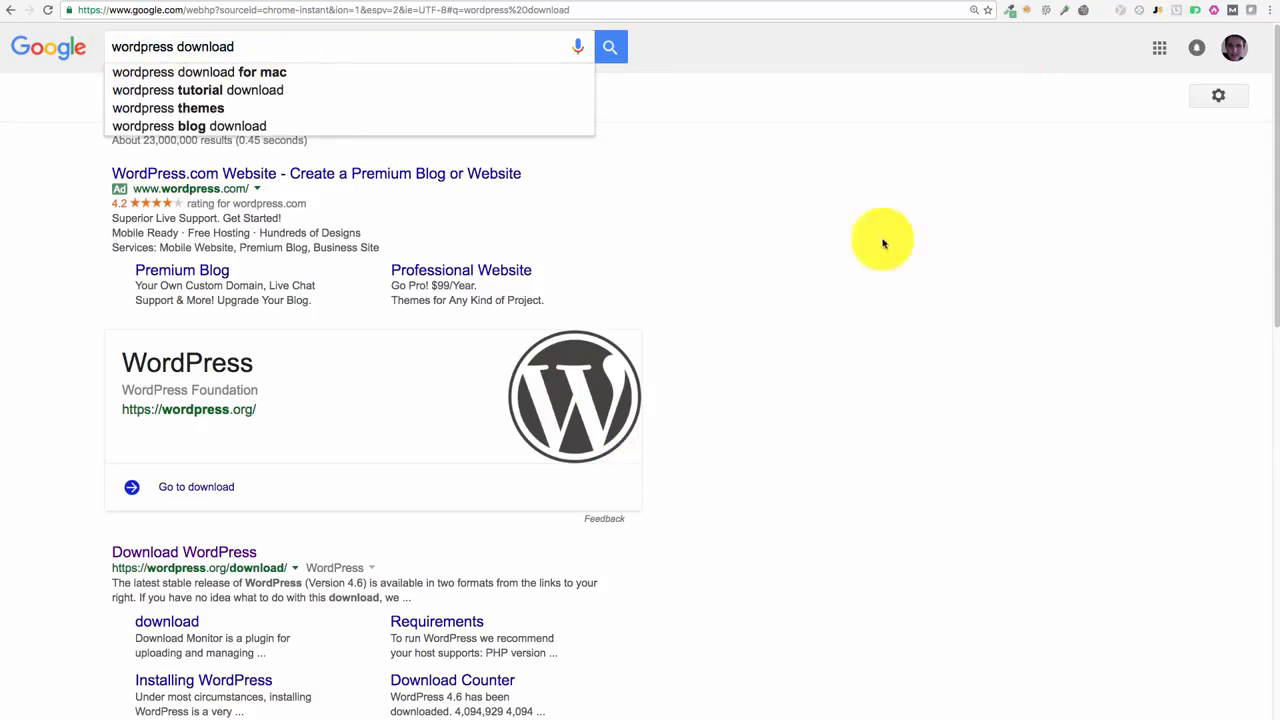
scroll(801, 391, down, 2)
scroll(801, 391, down, 1)
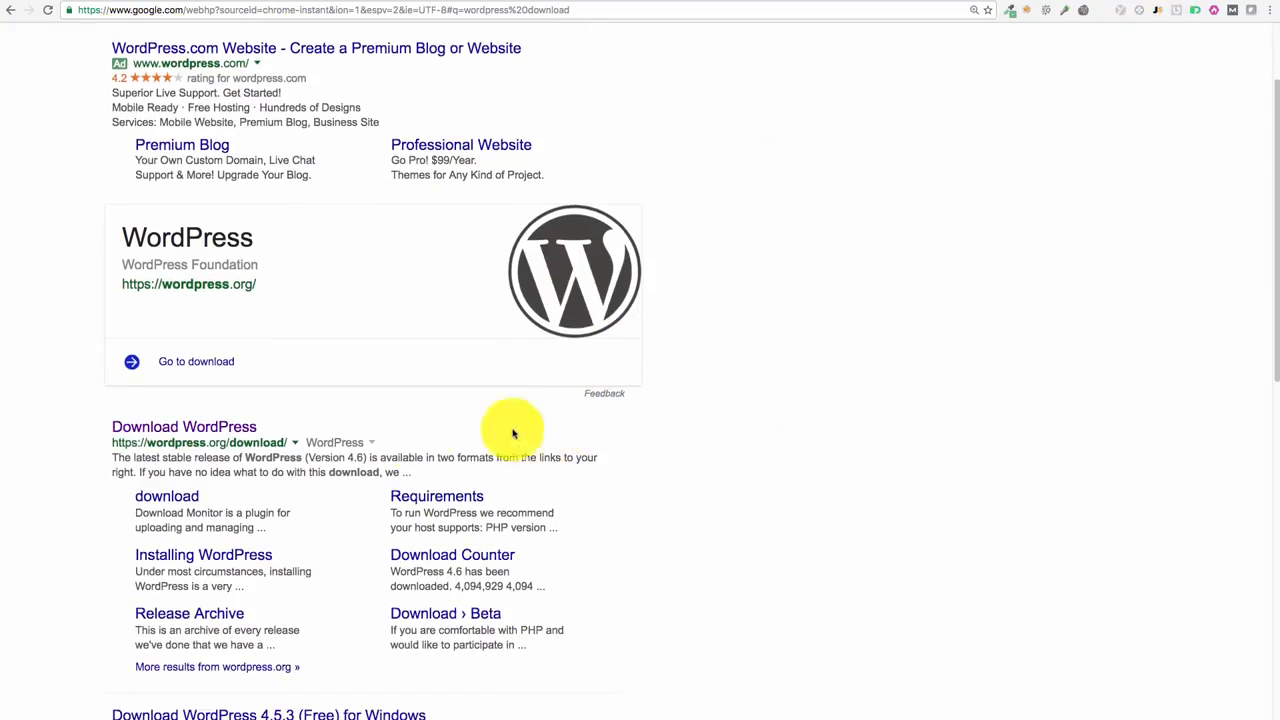
click(181, 430)
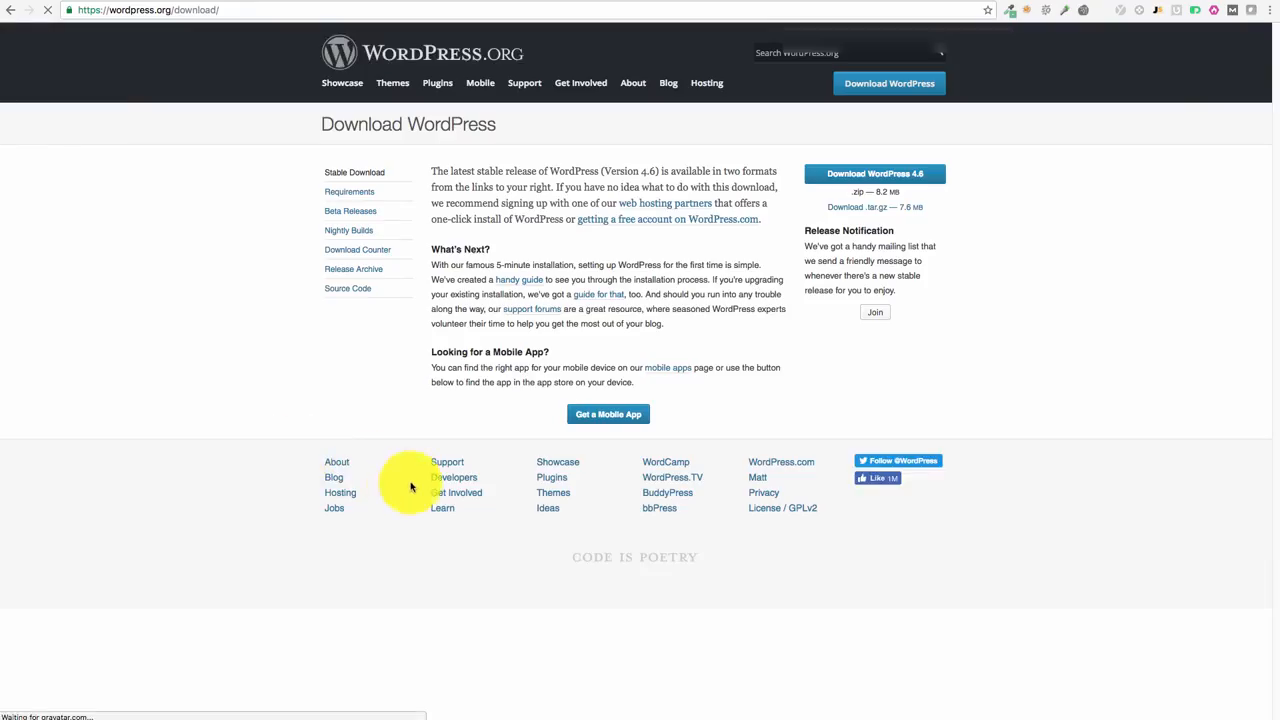
Step: Download the WordPress 4.6 zip, dismiss the certificate prompt, and bring connected FileZilla into view
click(834, 179)
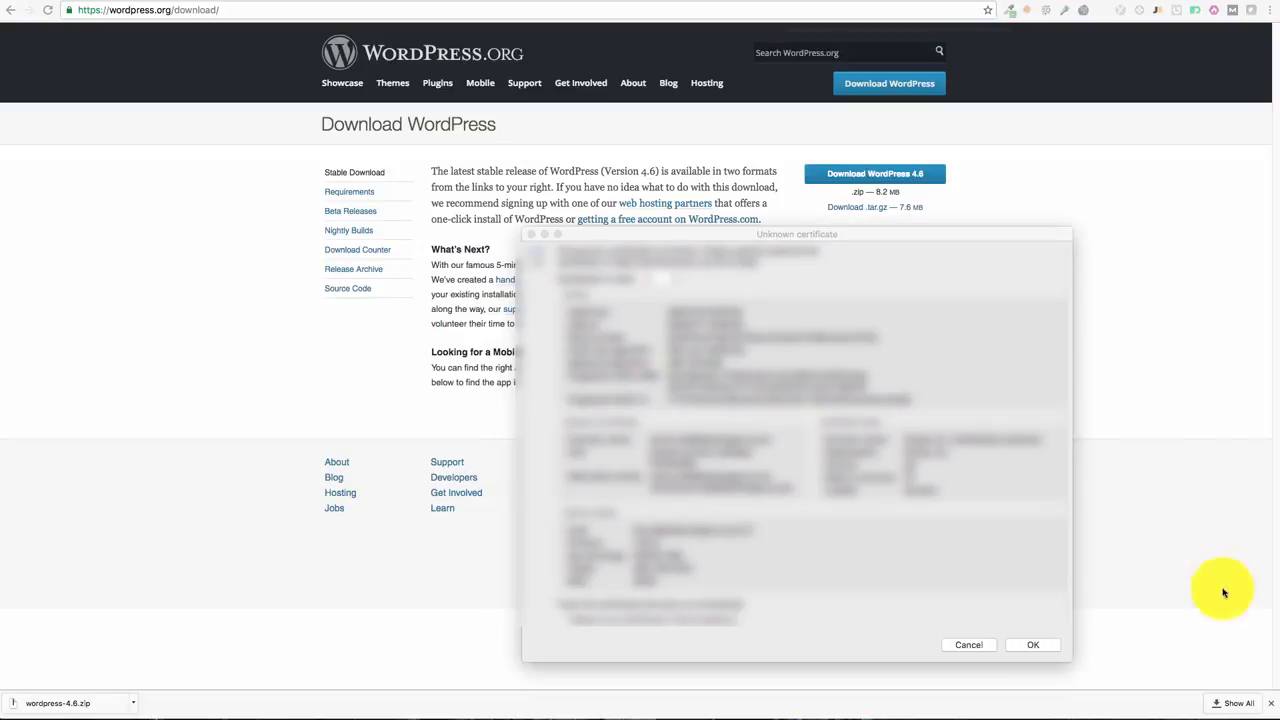
click(1040, 647)
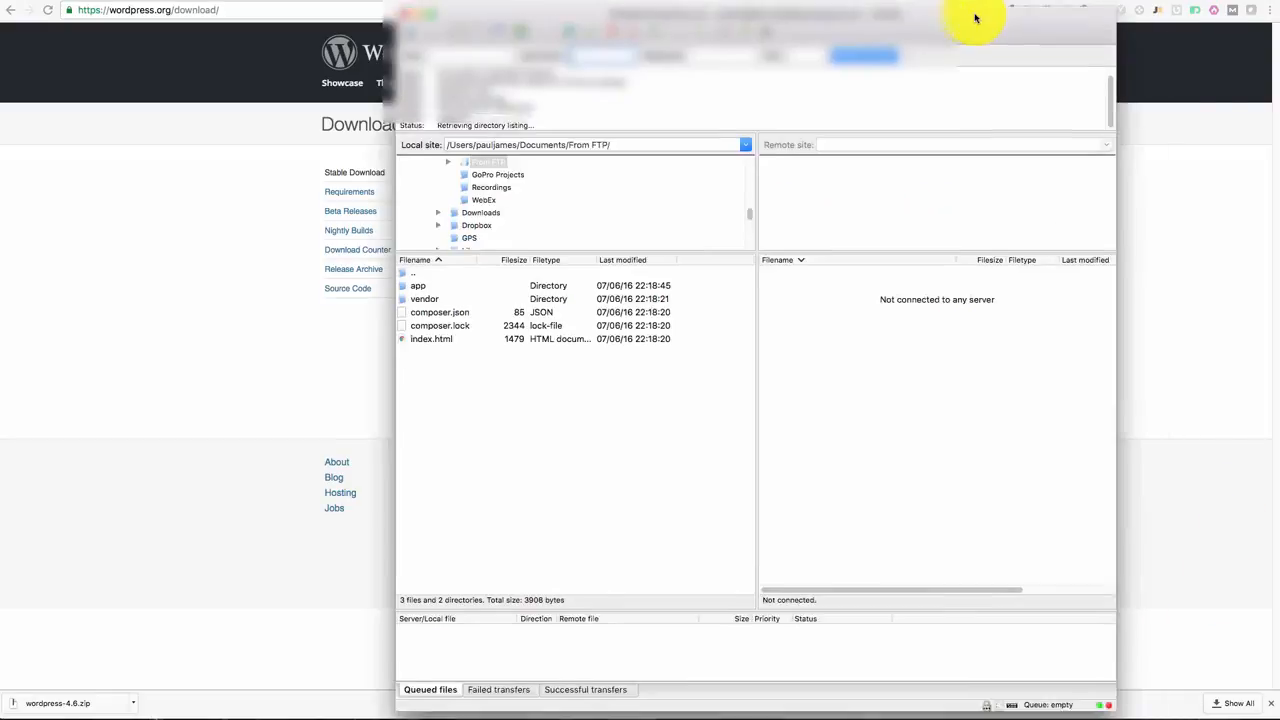
drag(974, 16, 960, 8)
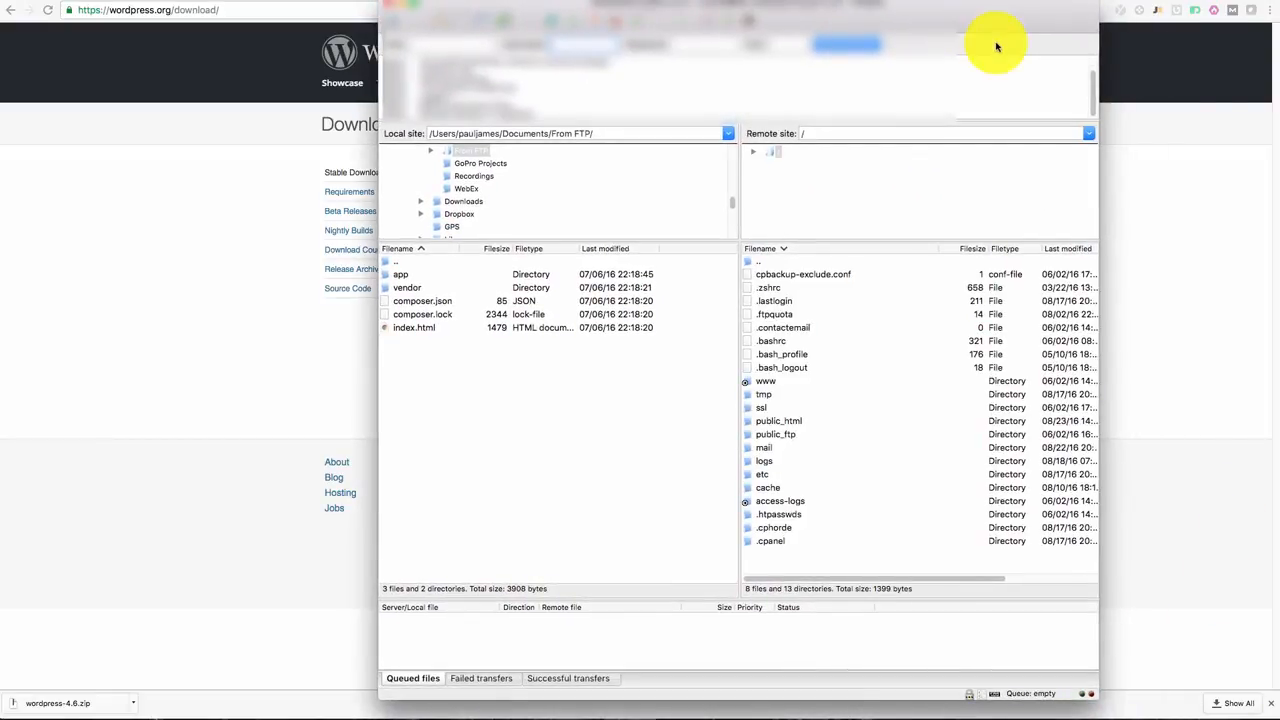
Step: Open public_html on the server and extract the downloaded wordpress-4.6.zip
click(770, 421)
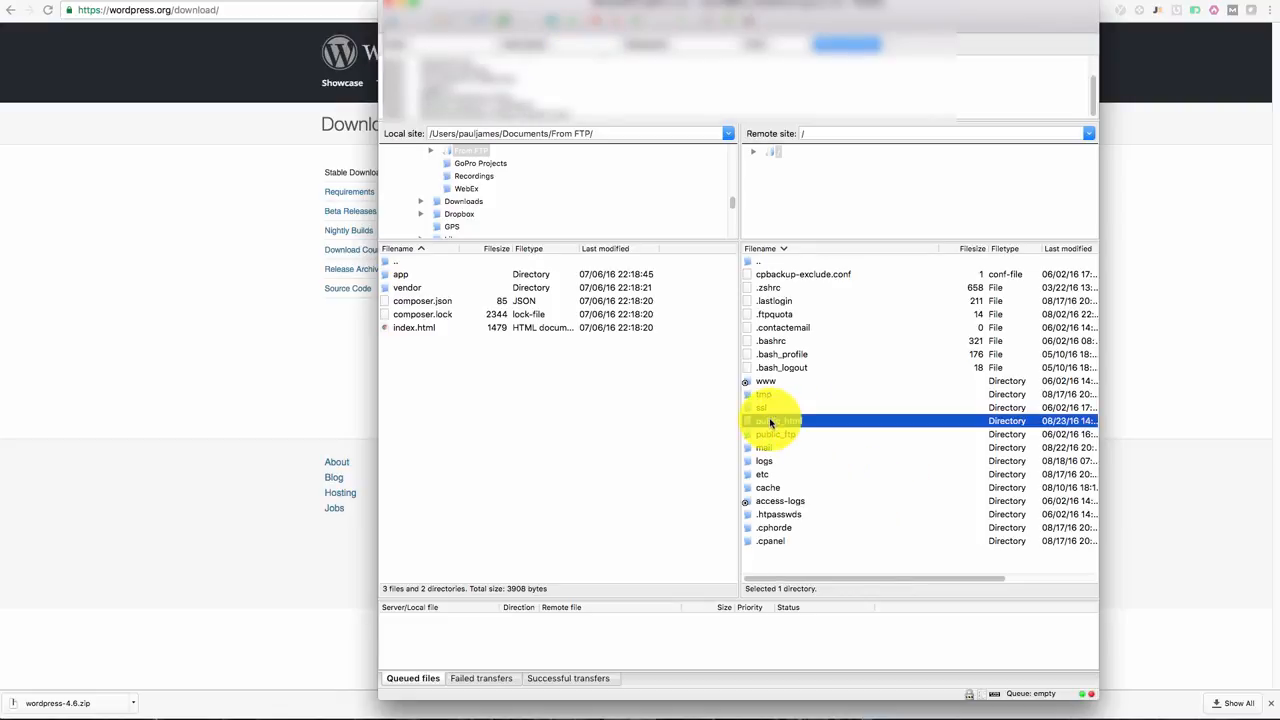
double_click(770, 421)
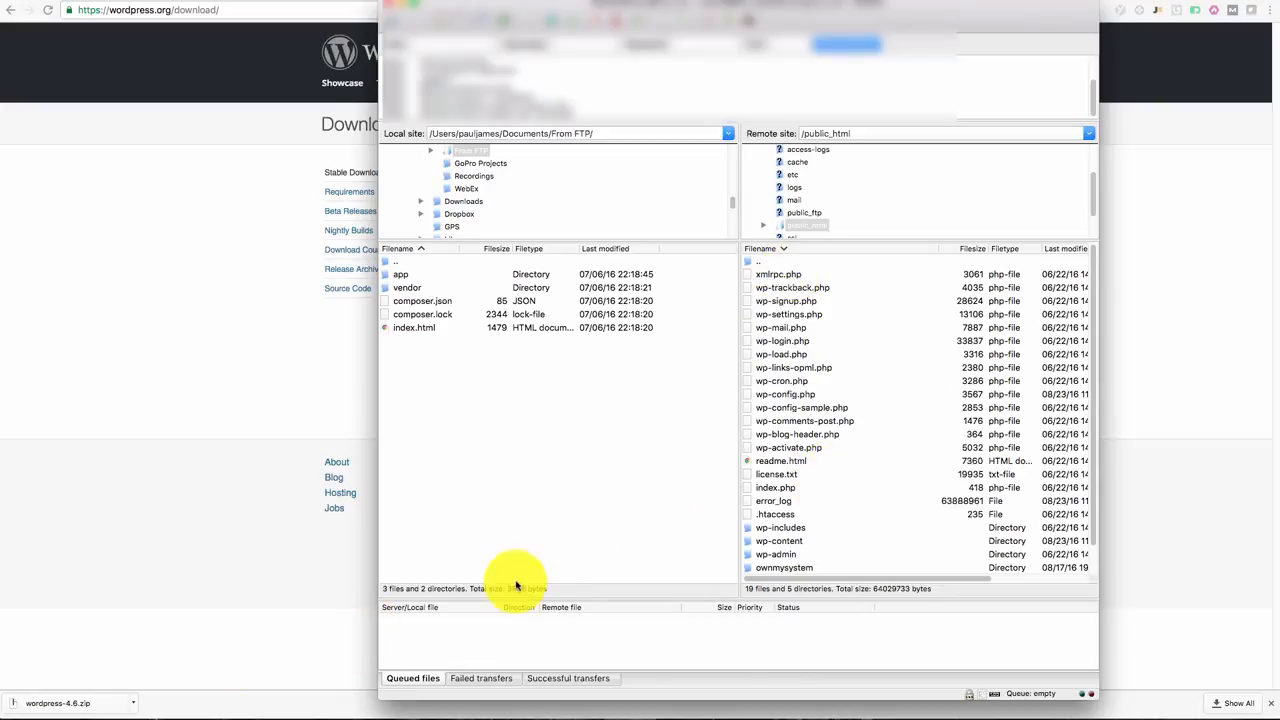
click(62, 705)
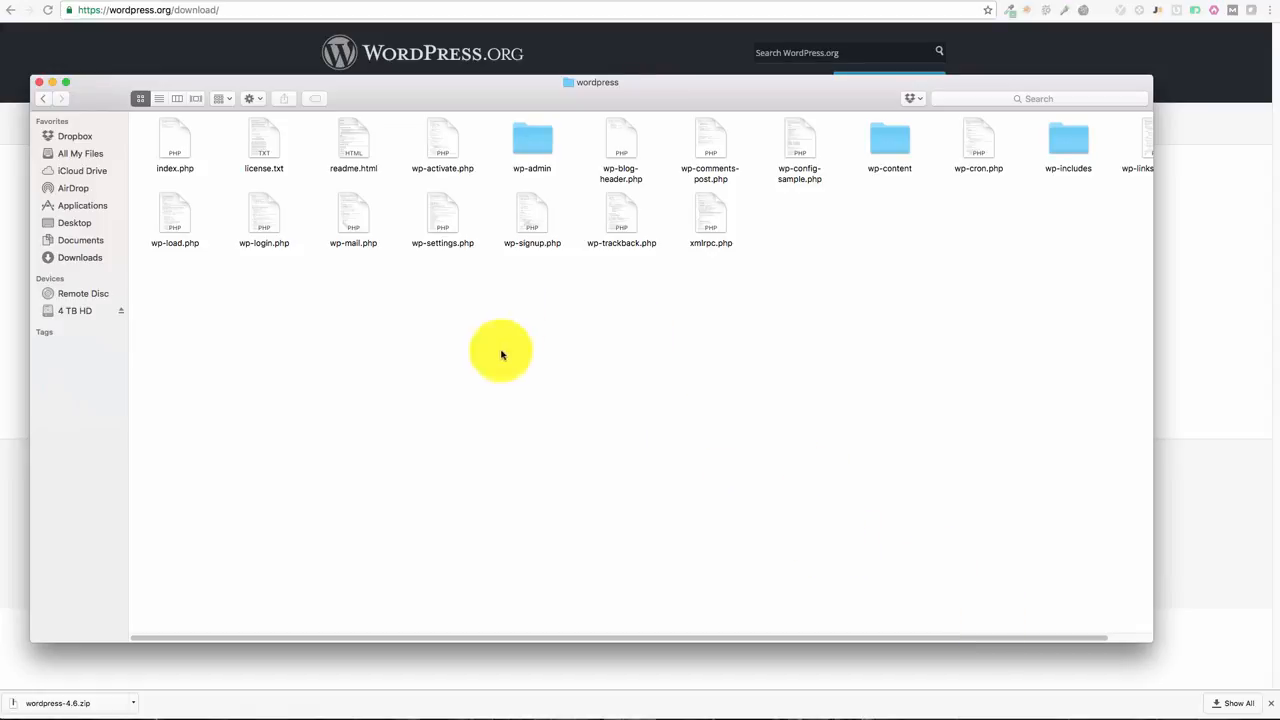
Step: Select all extracted WordPress files in Finder, with FileZilla placed beside them
drag(148, 140, 1072, 370)
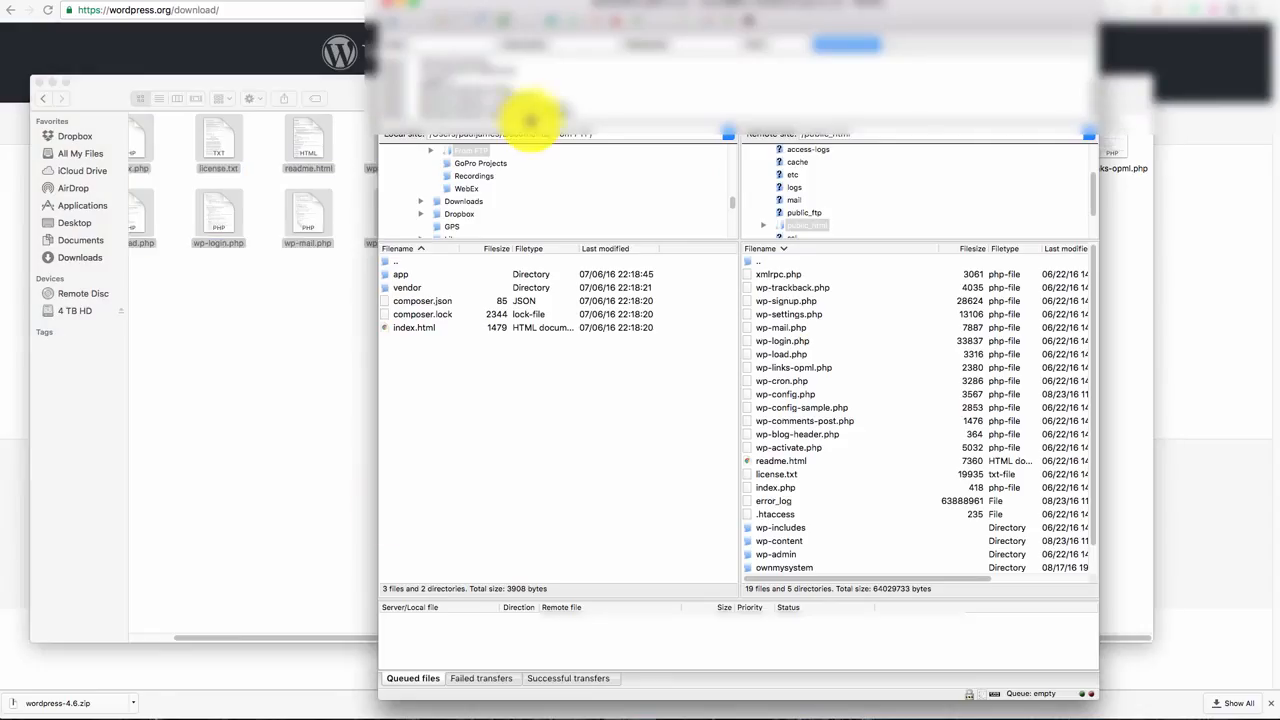
drag(986, 23, 1129, 23)
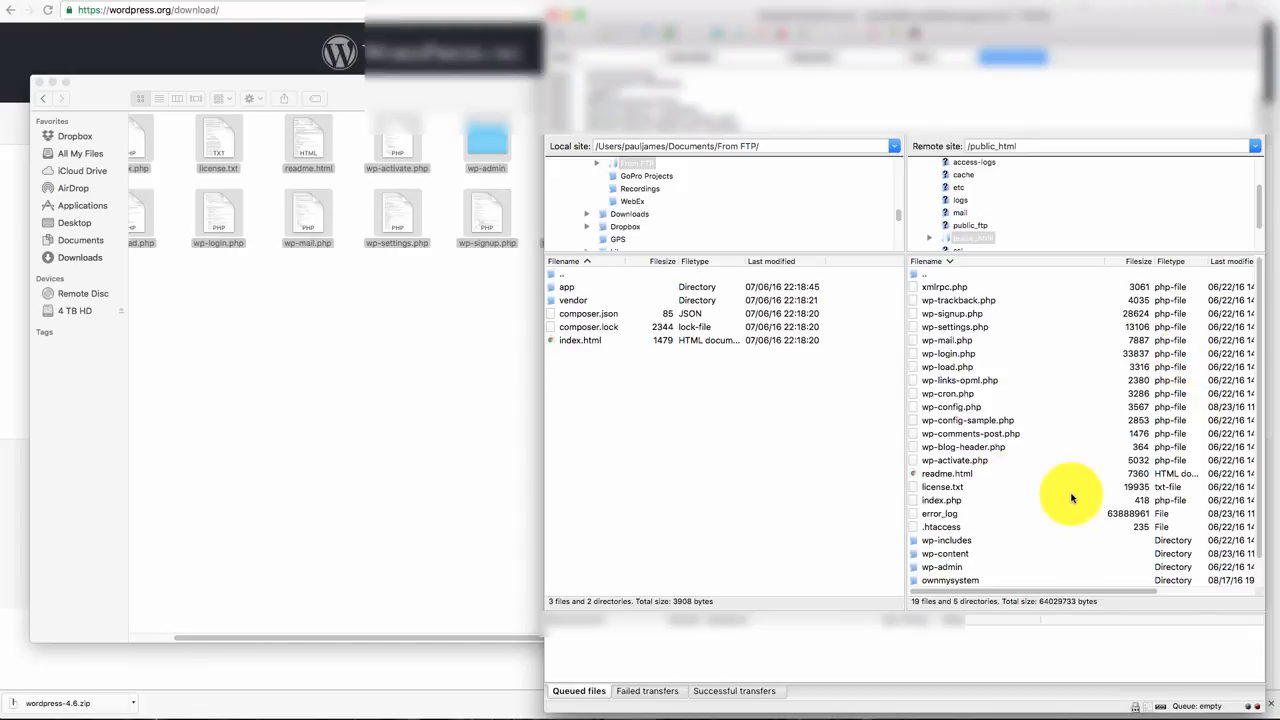
click(422, 432)
key(super+a)
click(1157, 35)
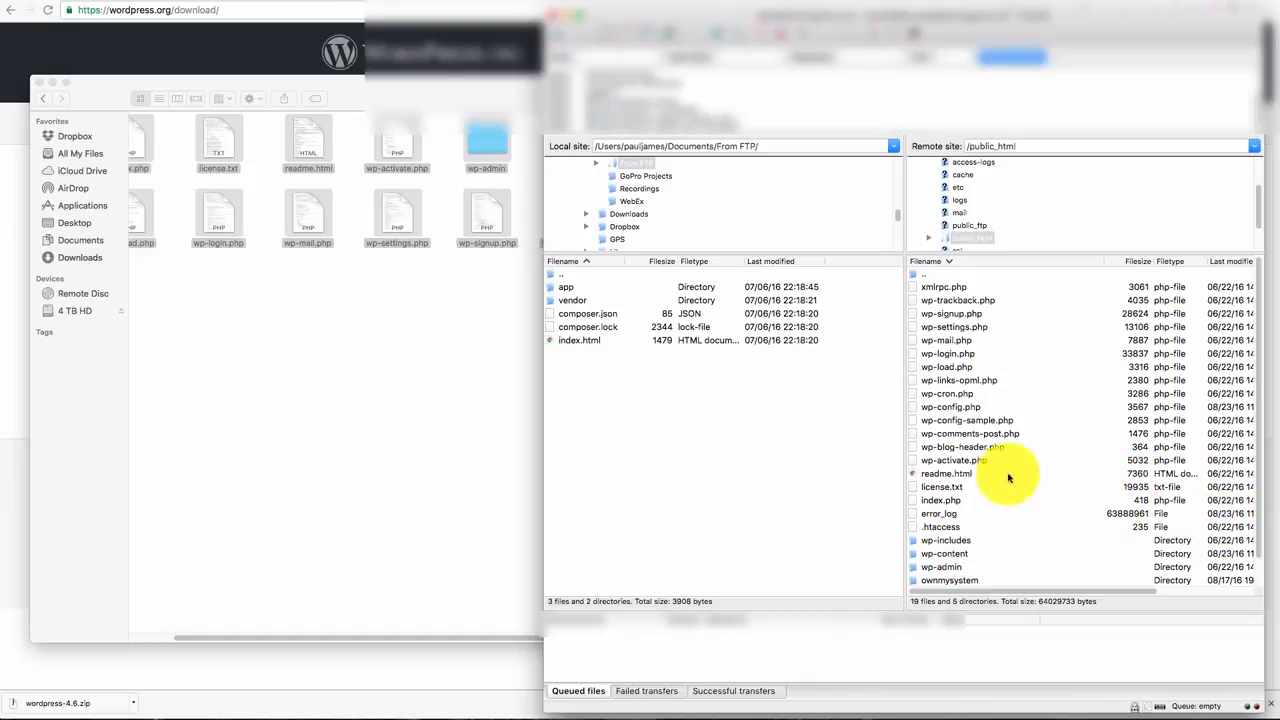
Step: Create a 'demo' directory inside the server's public_html and select it
right_click(992, 476)
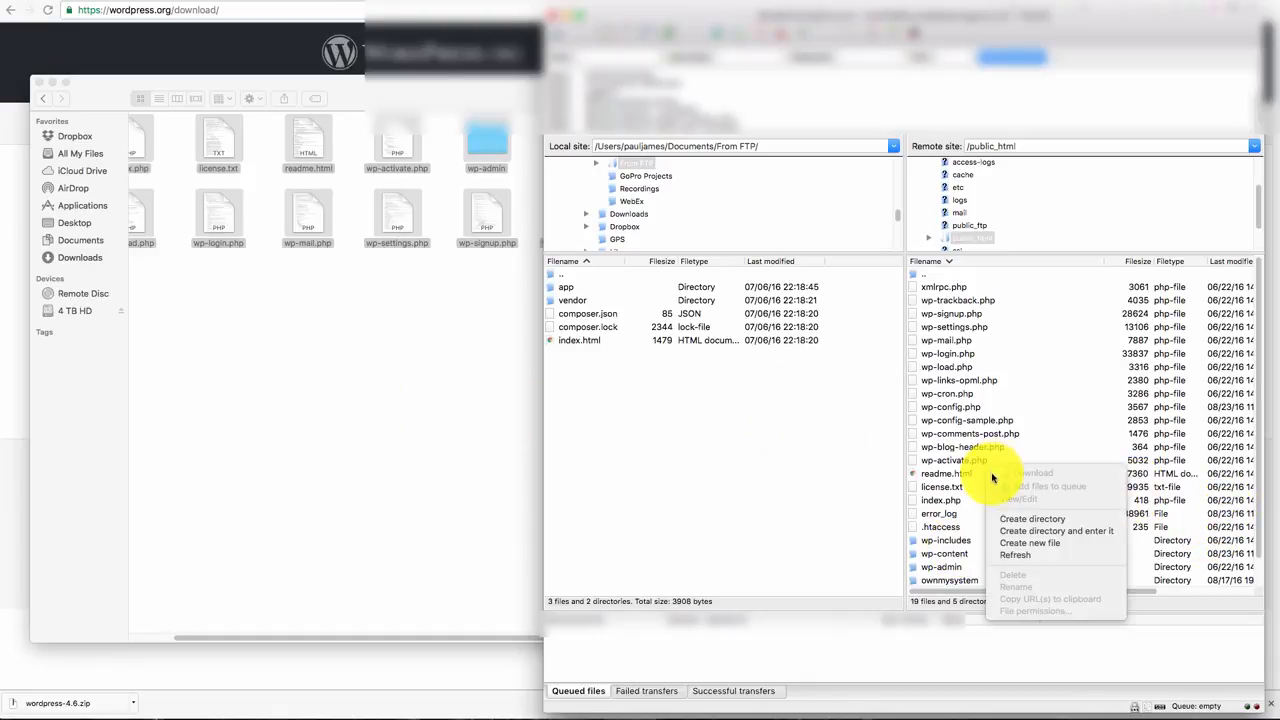
click(1023, 518)
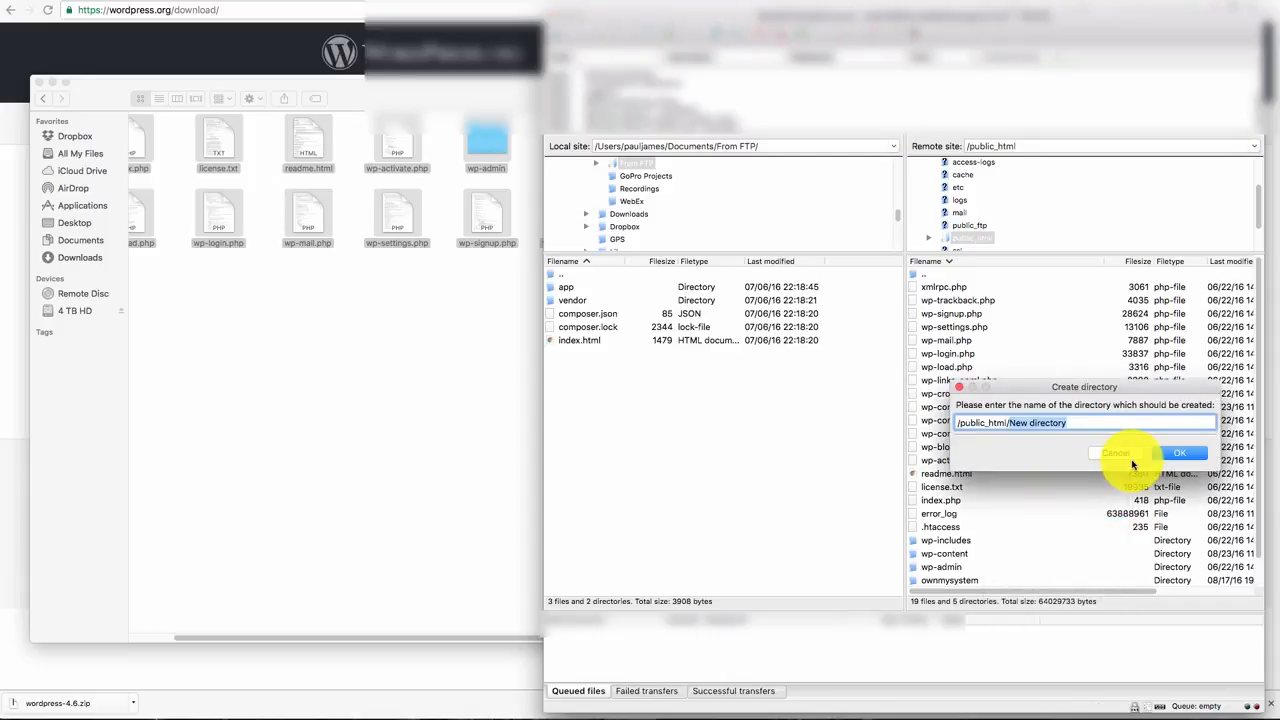
text(dem)
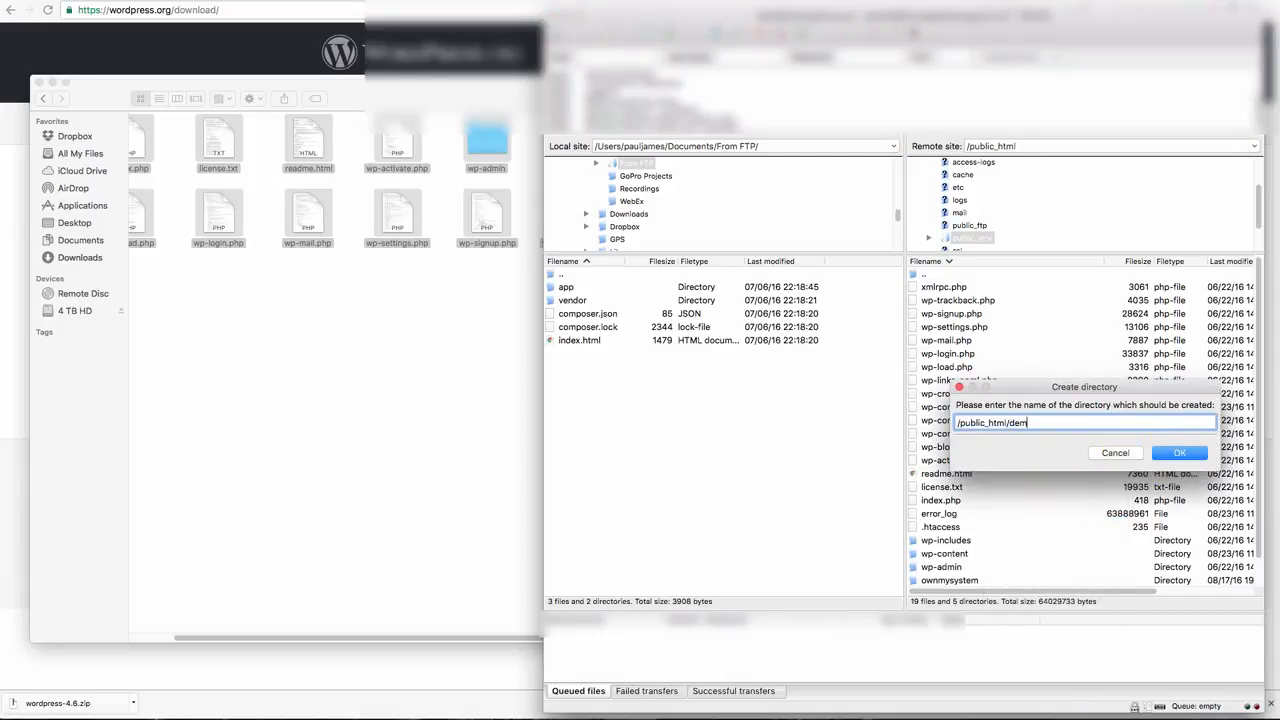
click(1180, 453)
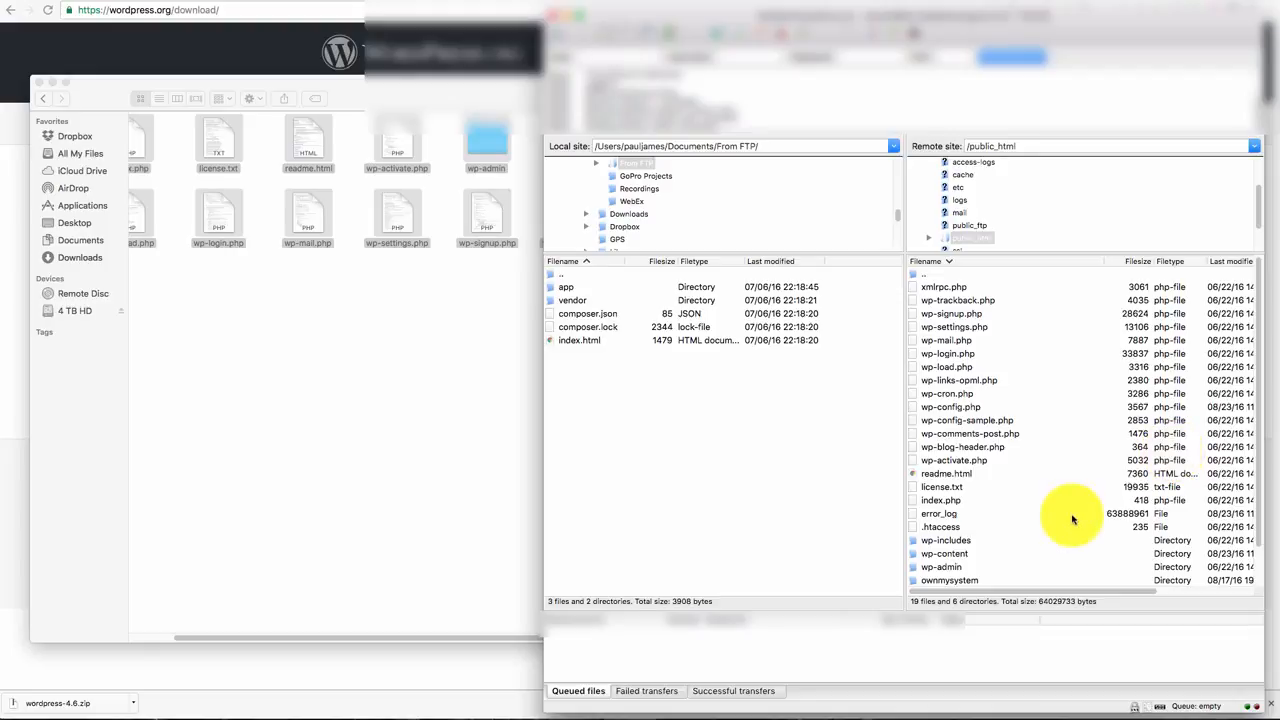
scroll(1030, 510, down, 2)
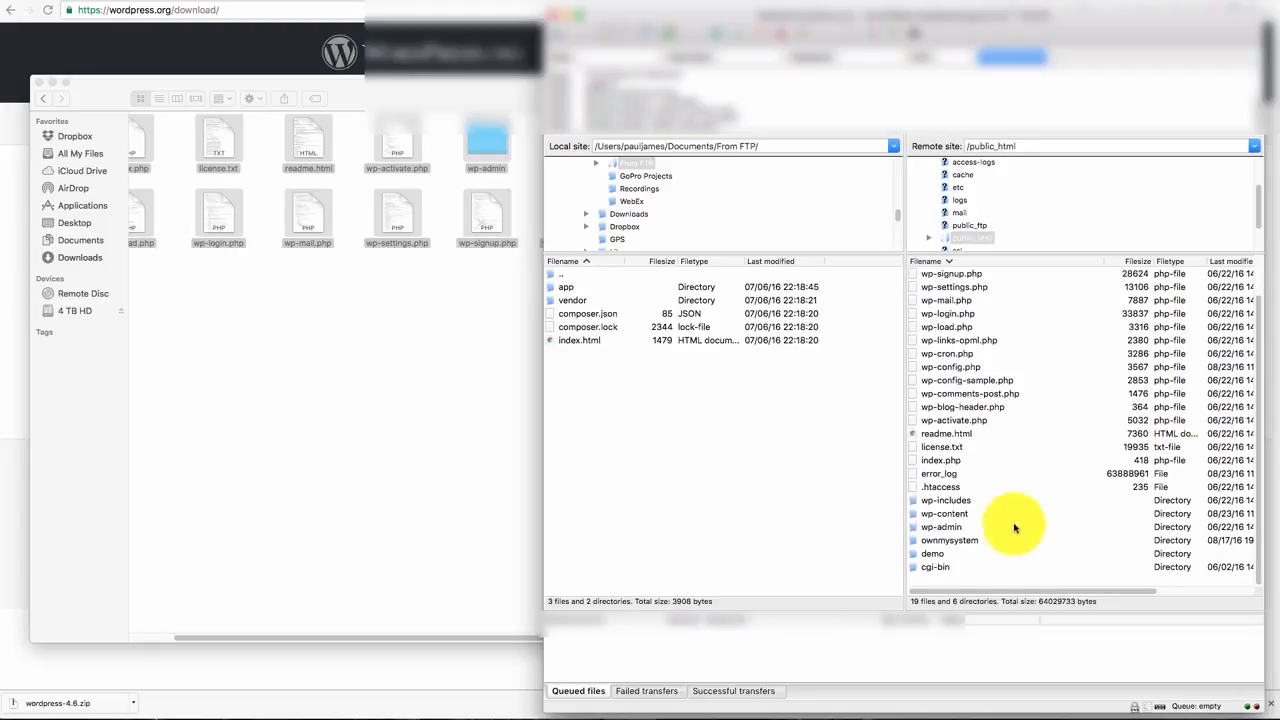
click(930, 553)
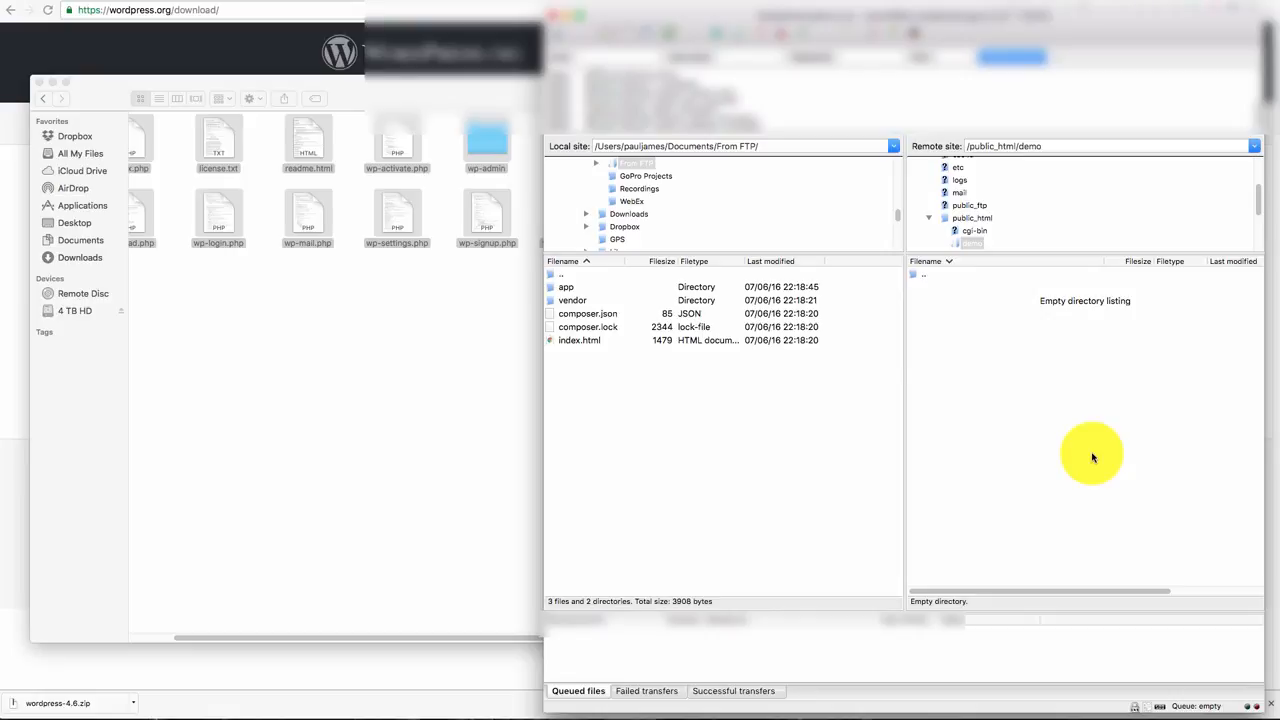
Step: Upload all extracted WordPress files to public_html/demo, then return to the browser
click(391, 380)
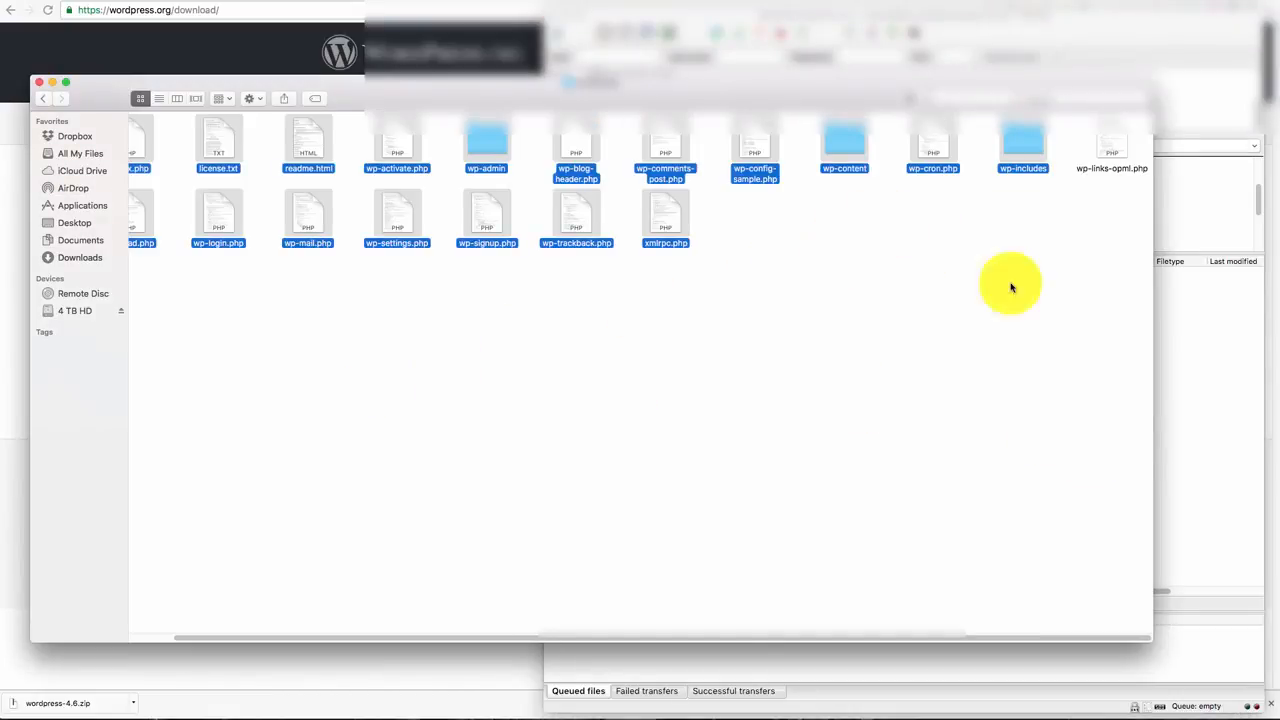
click(1147, 305)
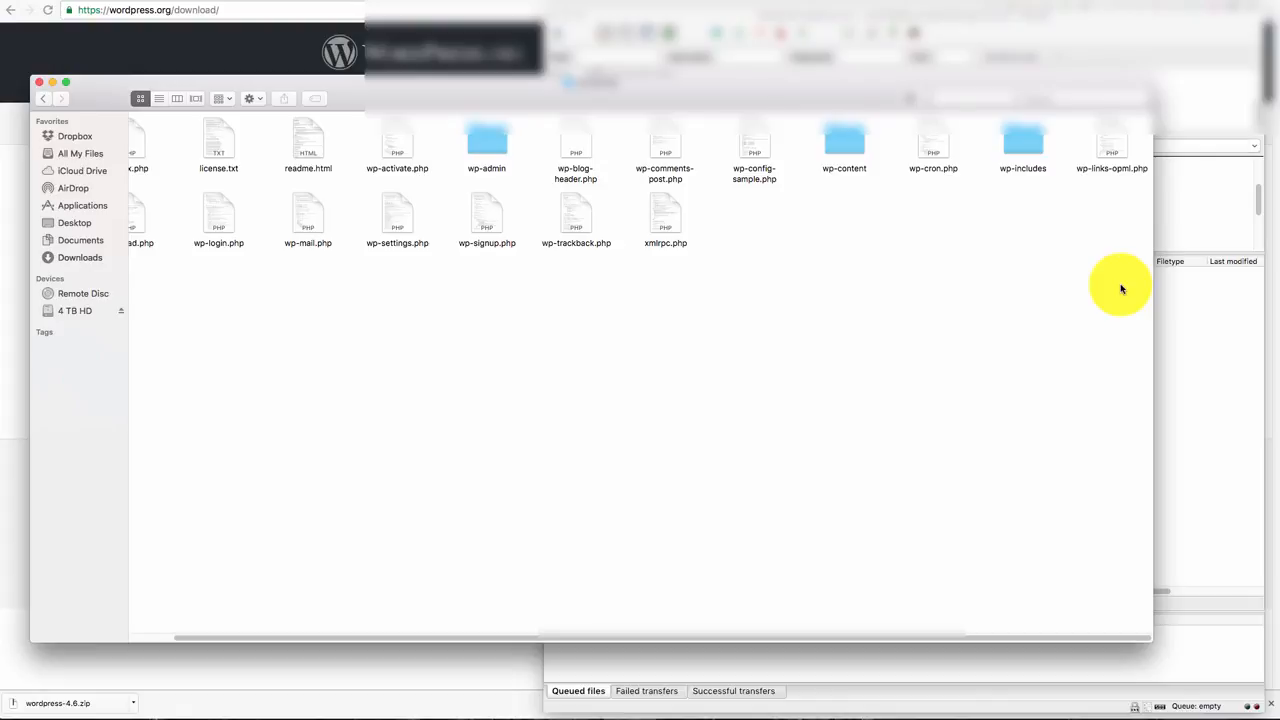
key(super+a)
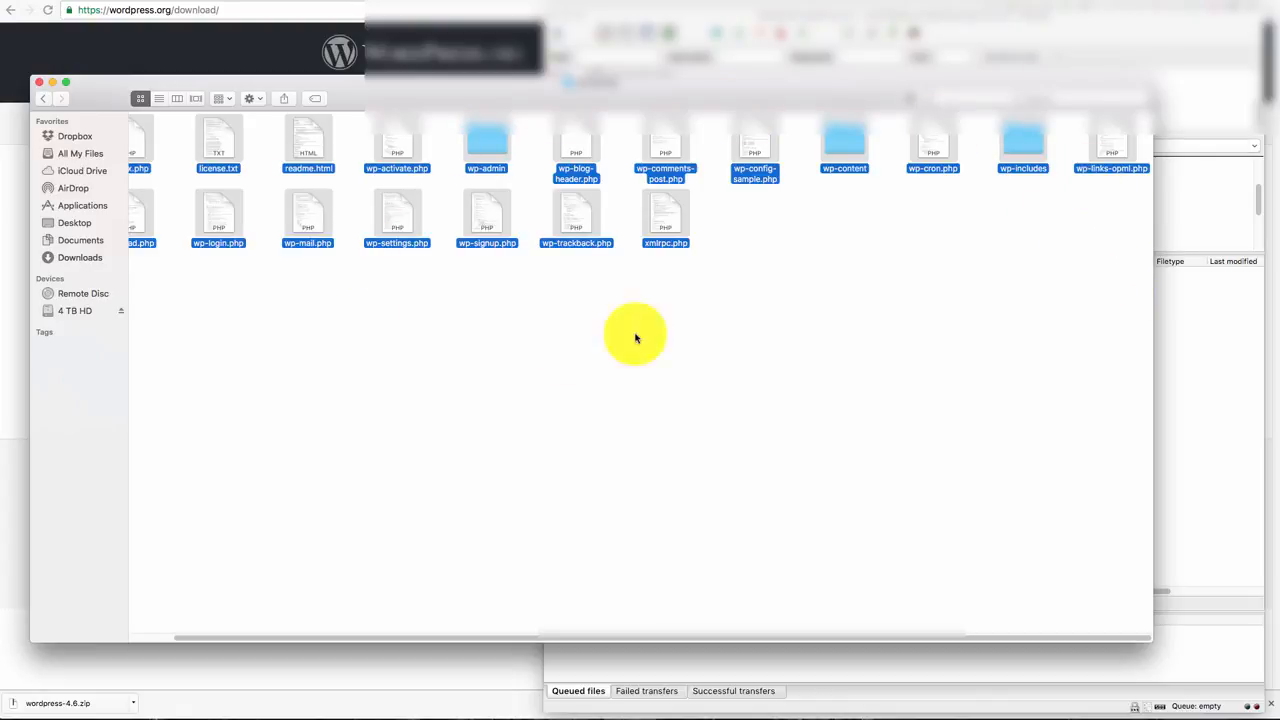
drag(1113, 148, 1204, 352)
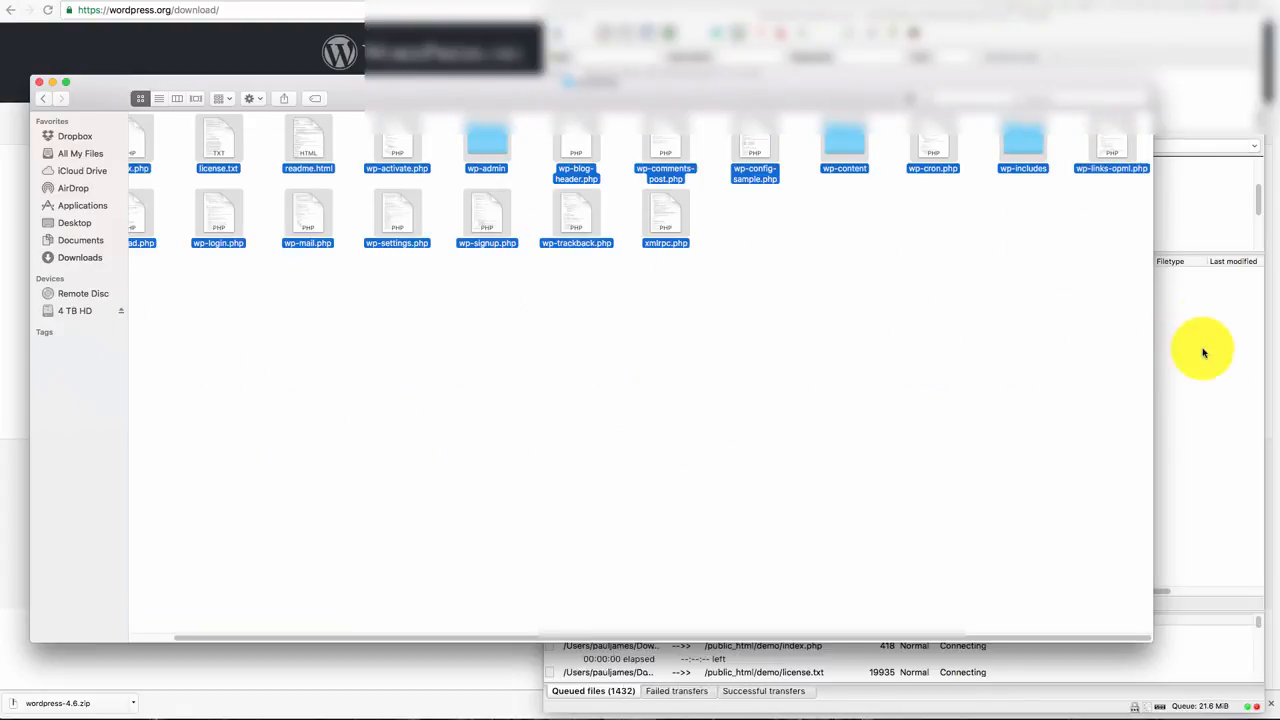
click(1157, 29)
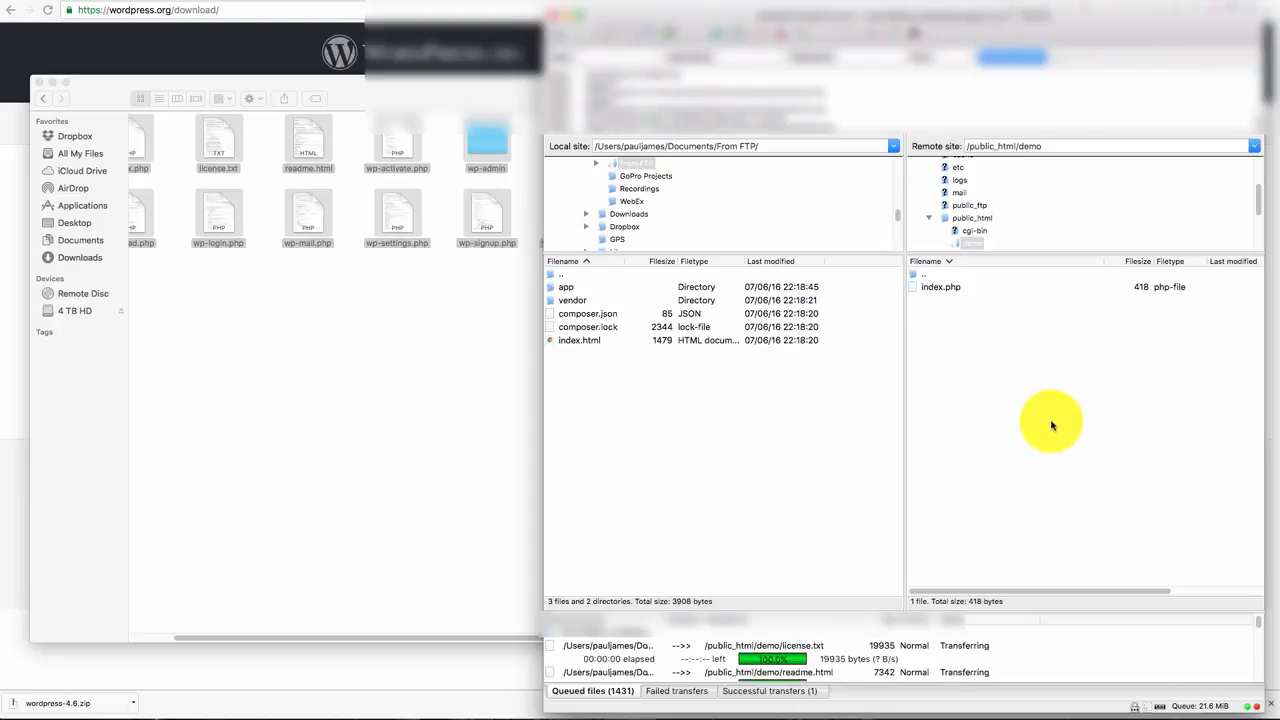
click(110, 55)
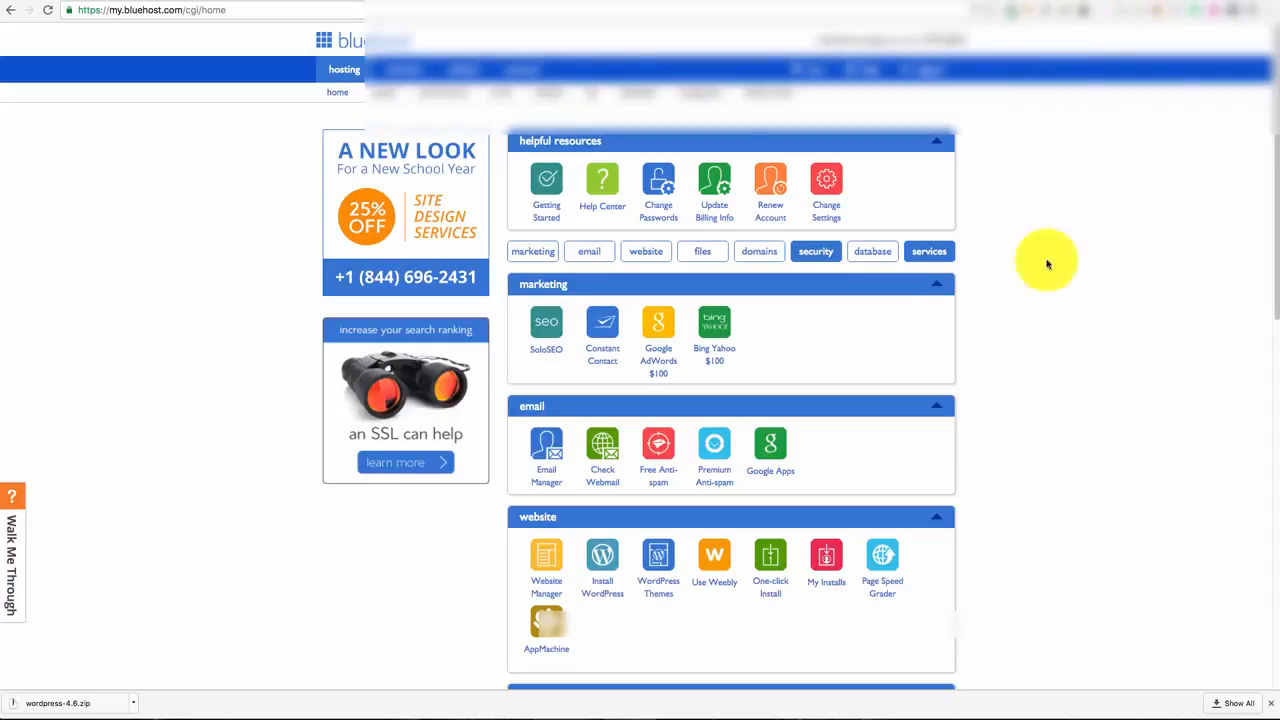
Step: Launch phpMyAdmin from cPanel's database tools and dismiss the downloads list
scroll(1049, 400, down, 2)
scroll(1076, 418, down, 6)
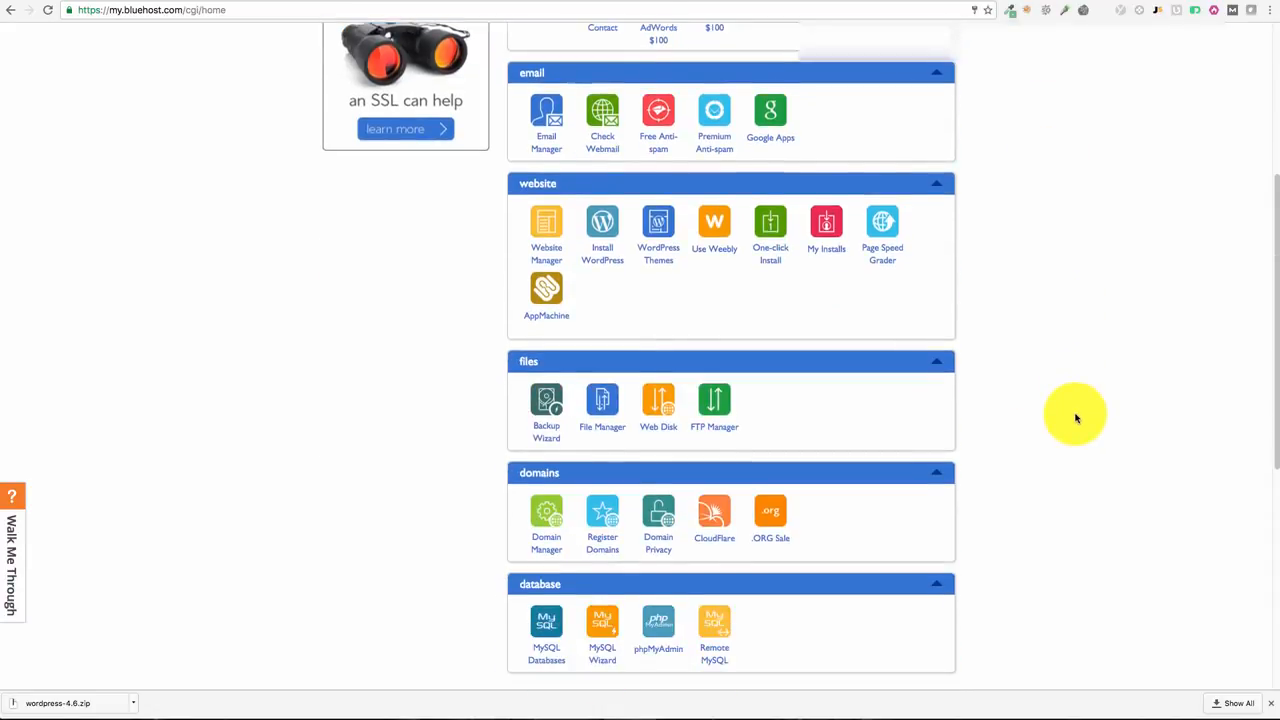
scroll(1076, 418, down, 2)
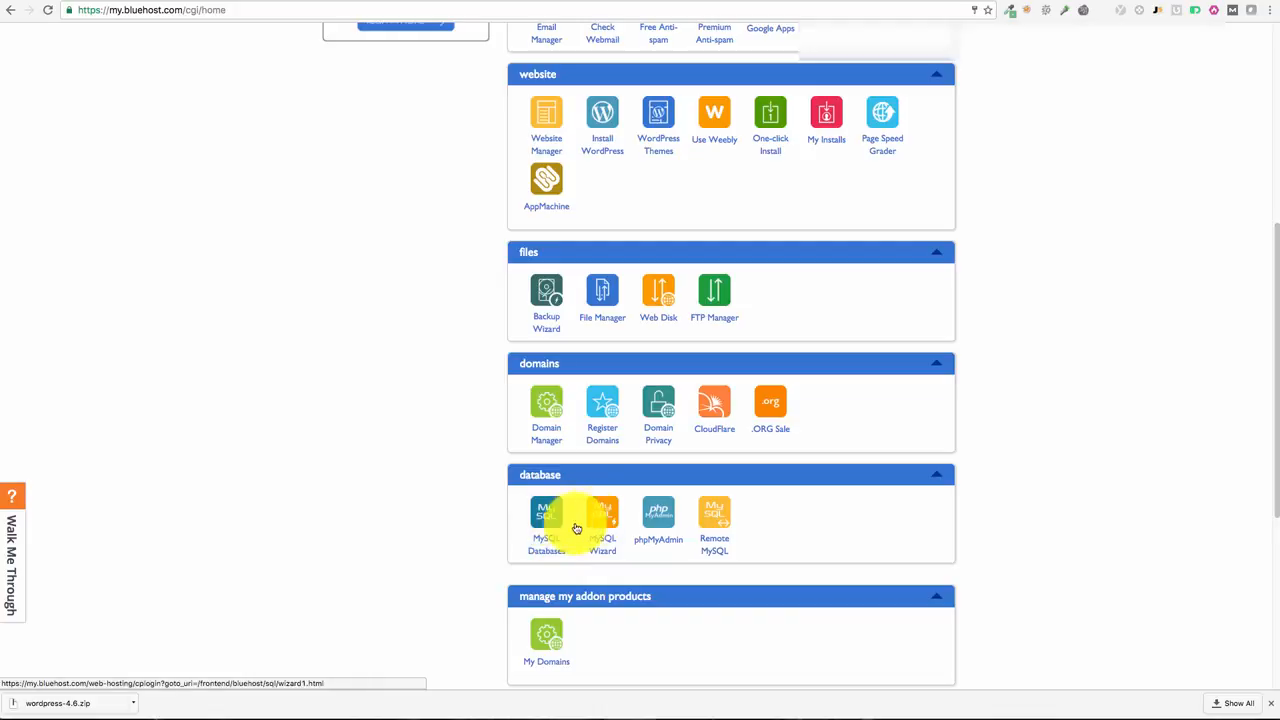
click(662, 516)
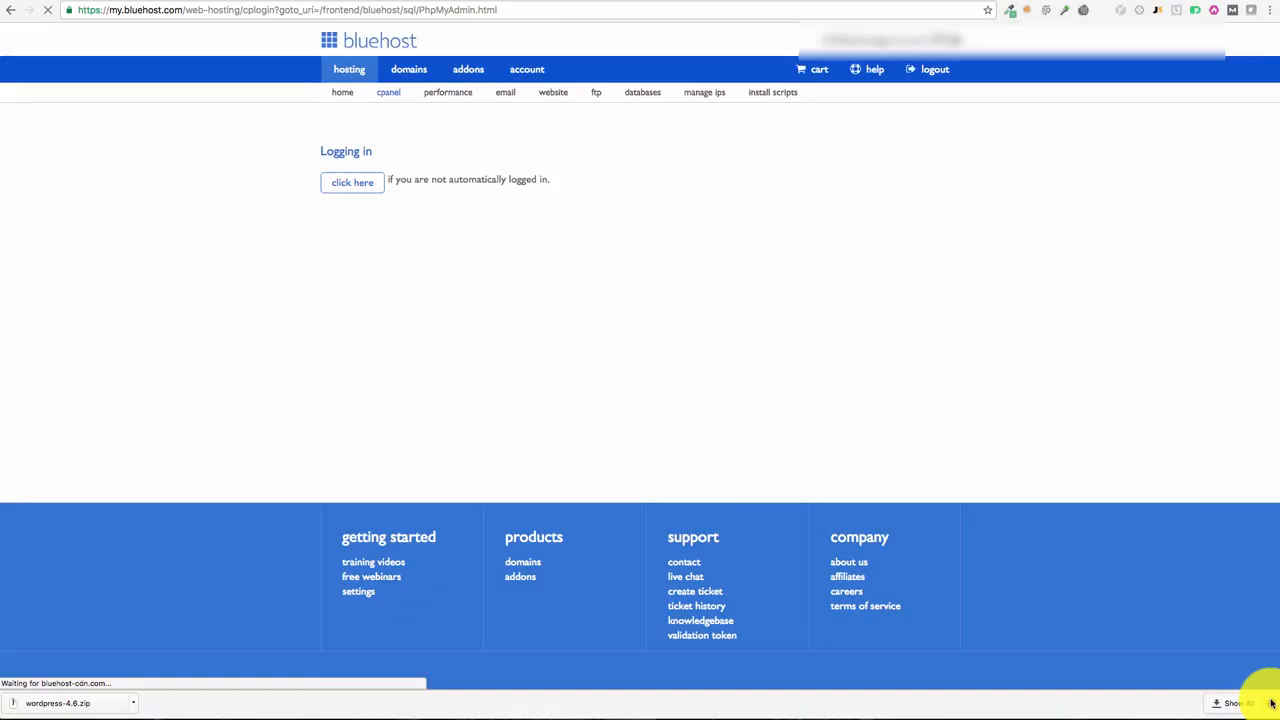
click(1266, 703)
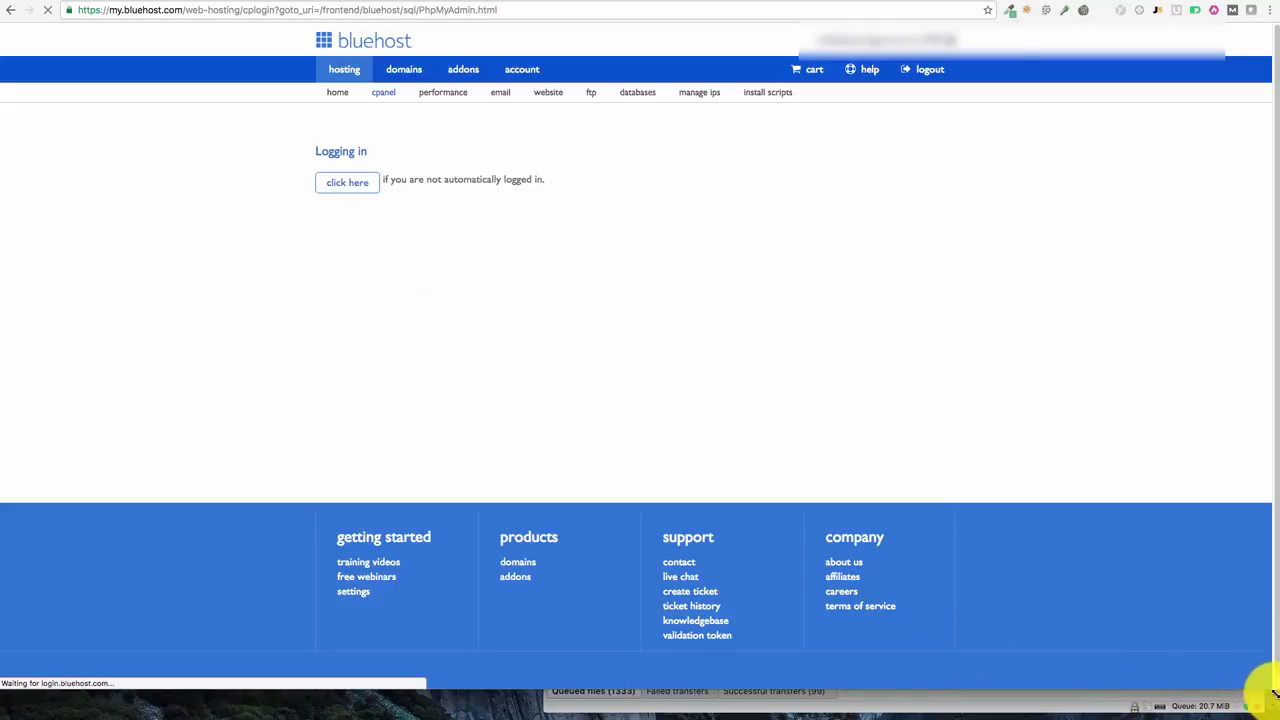
Step: Enlarge the browser window and go back from phpMyAdmin to the control panel
drag(1276, 689, 1278, 715)
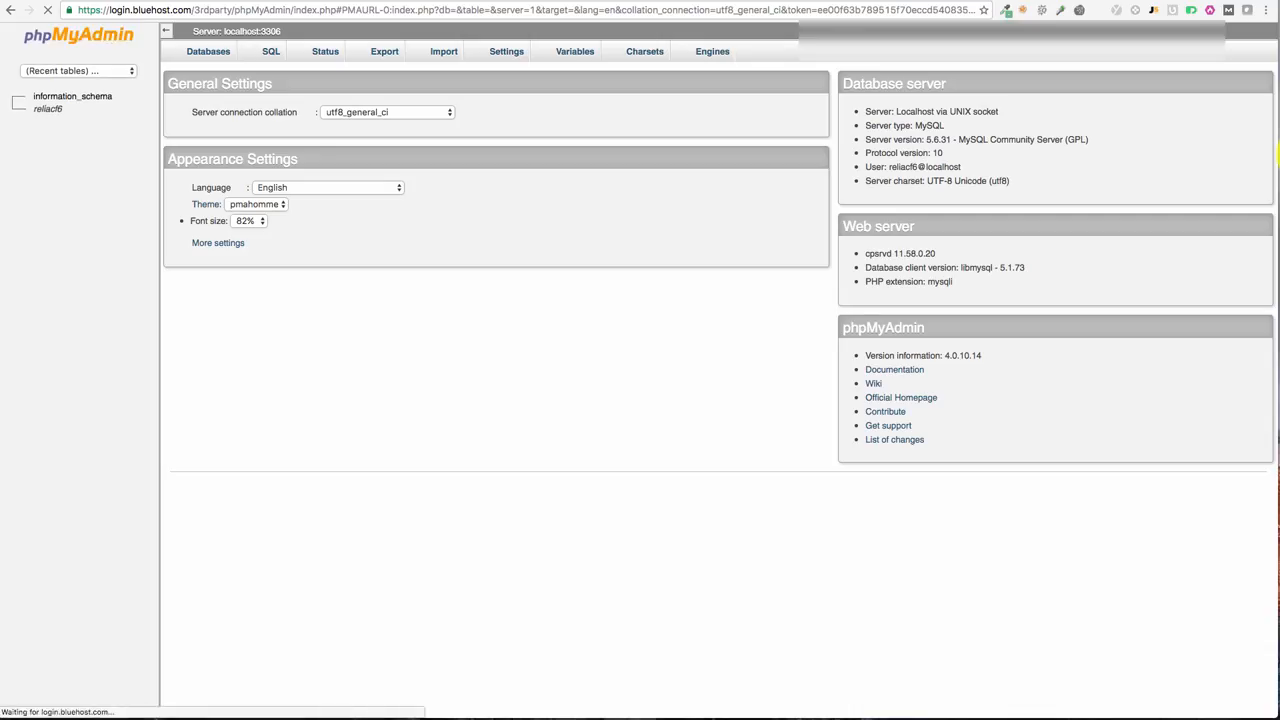
click(9, 12)
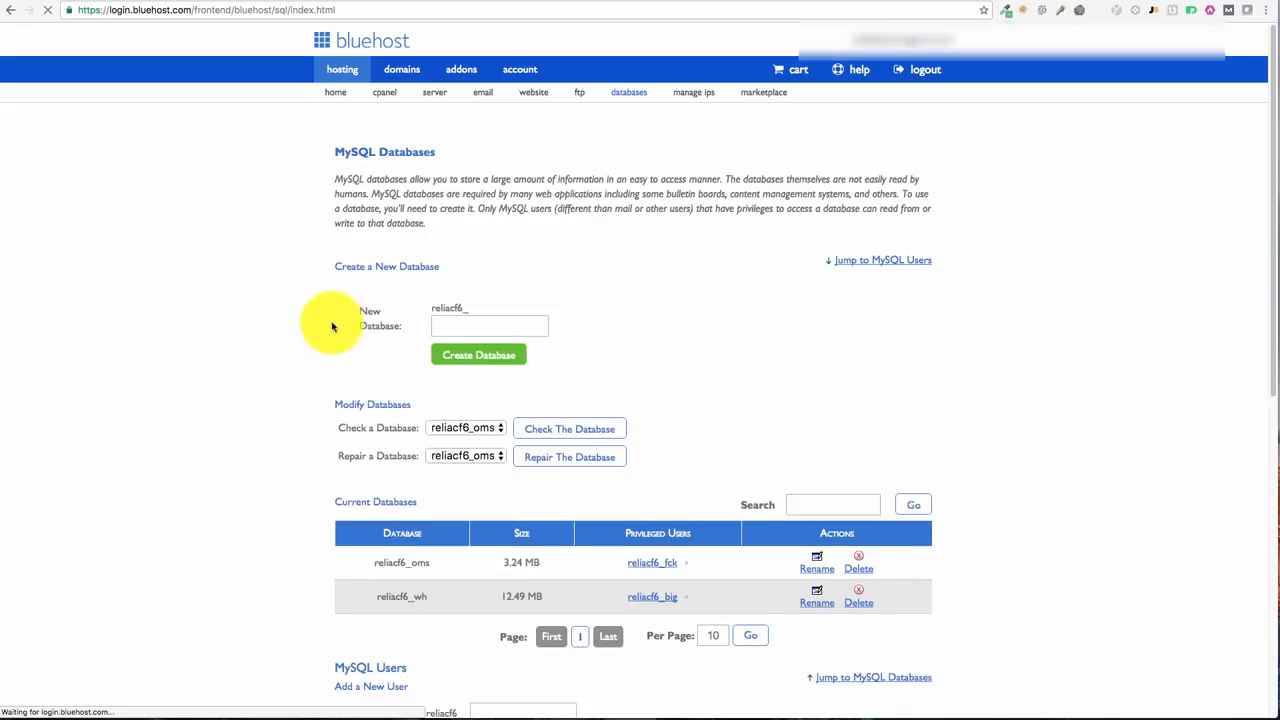
Step: Create the database 'djklhsdhjkl' and select its full name reliacf6_djklhsdhjkl
click(482, 328)
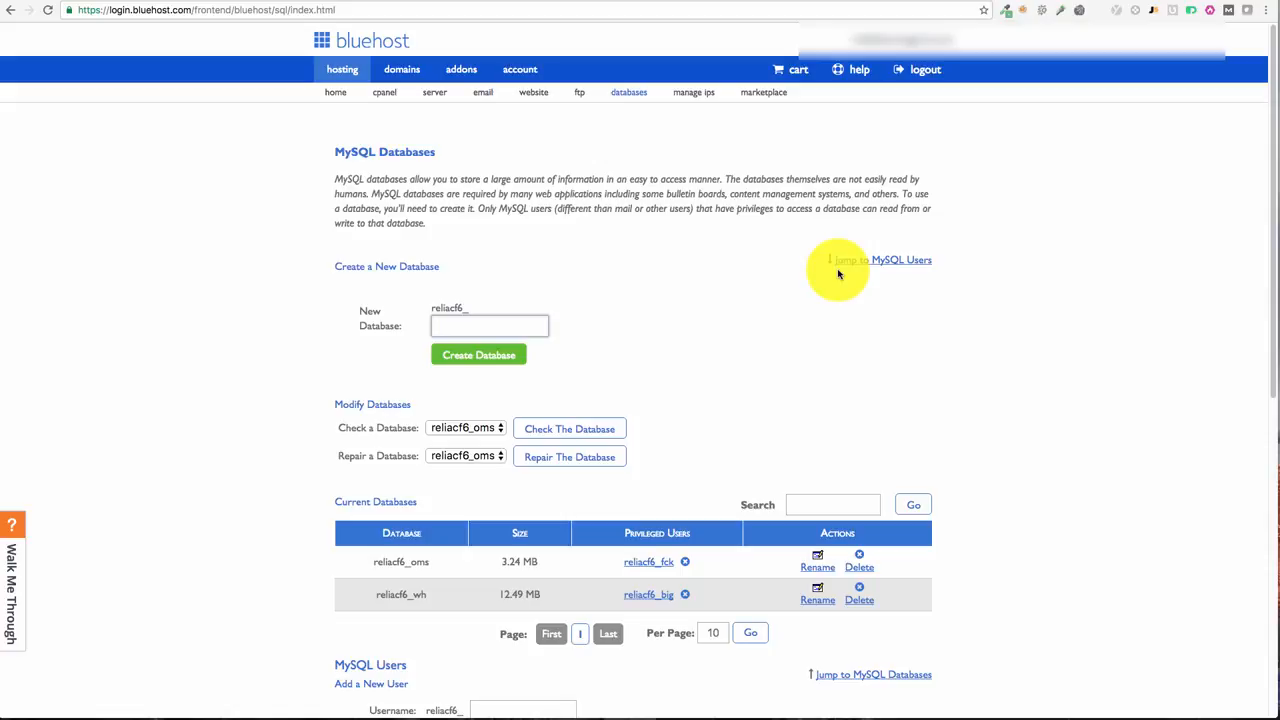
text(djklhsdhjkl)
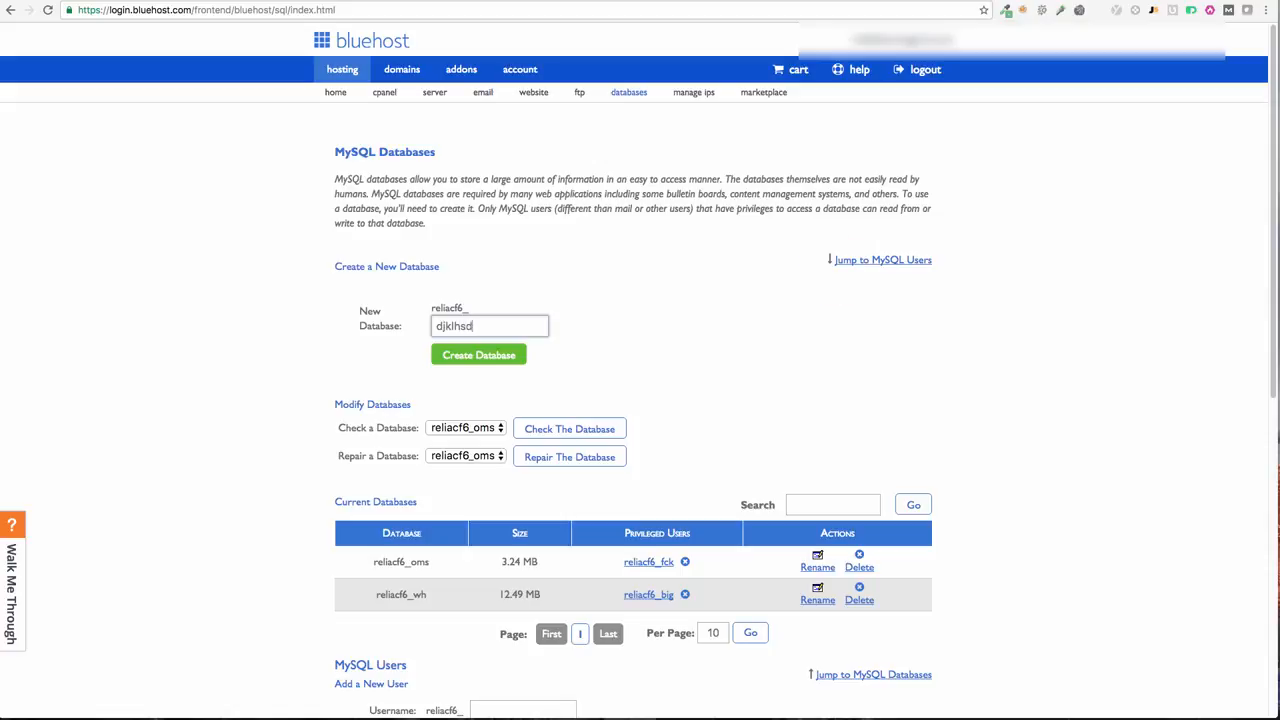
click(496, 355)
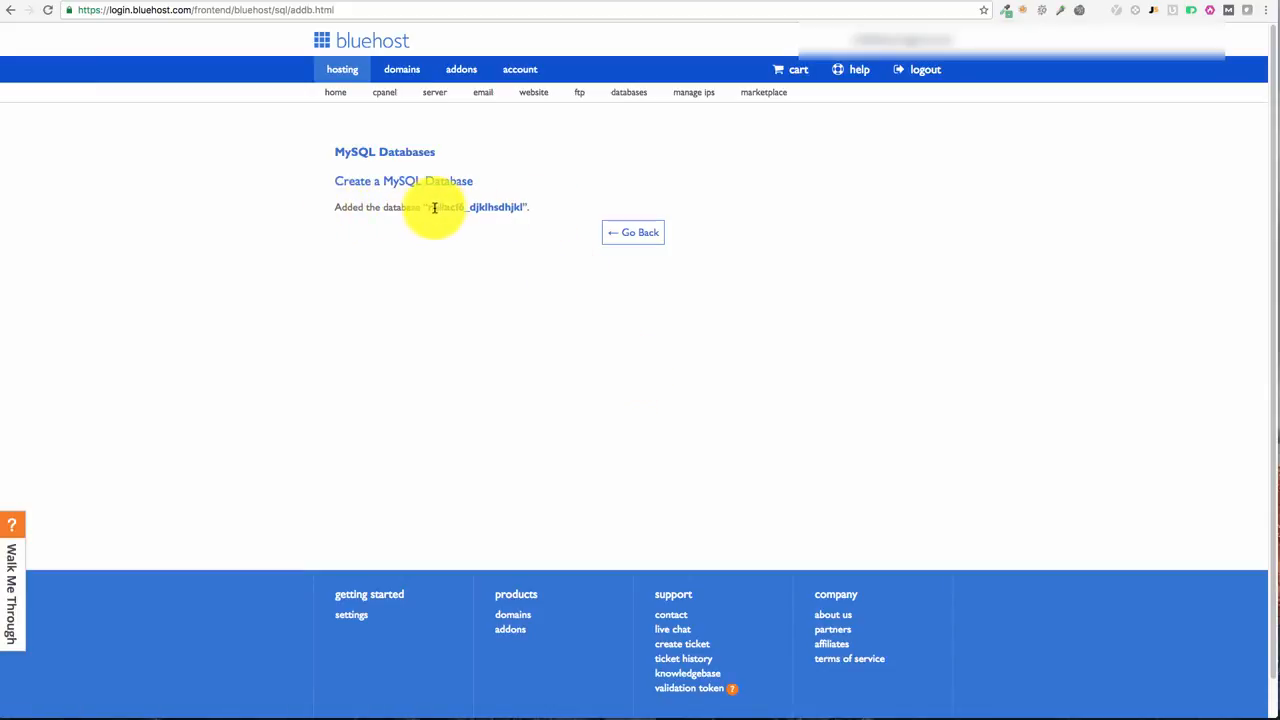
drag(428, 207, 522, 207)
key(super+c)
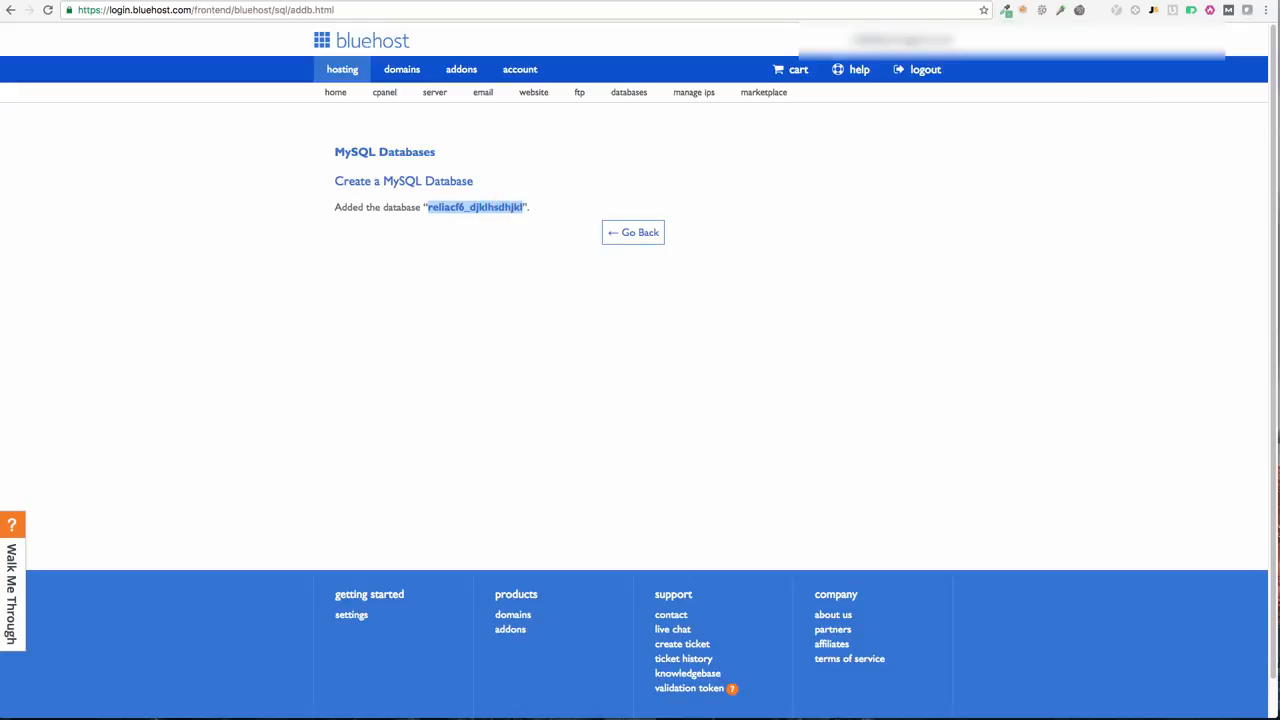
Step: Record 'Database: reliacf6_djklhsdhjkl' in the TextEdit note, then move the note aside
drag(1279, 2, 766, 112)
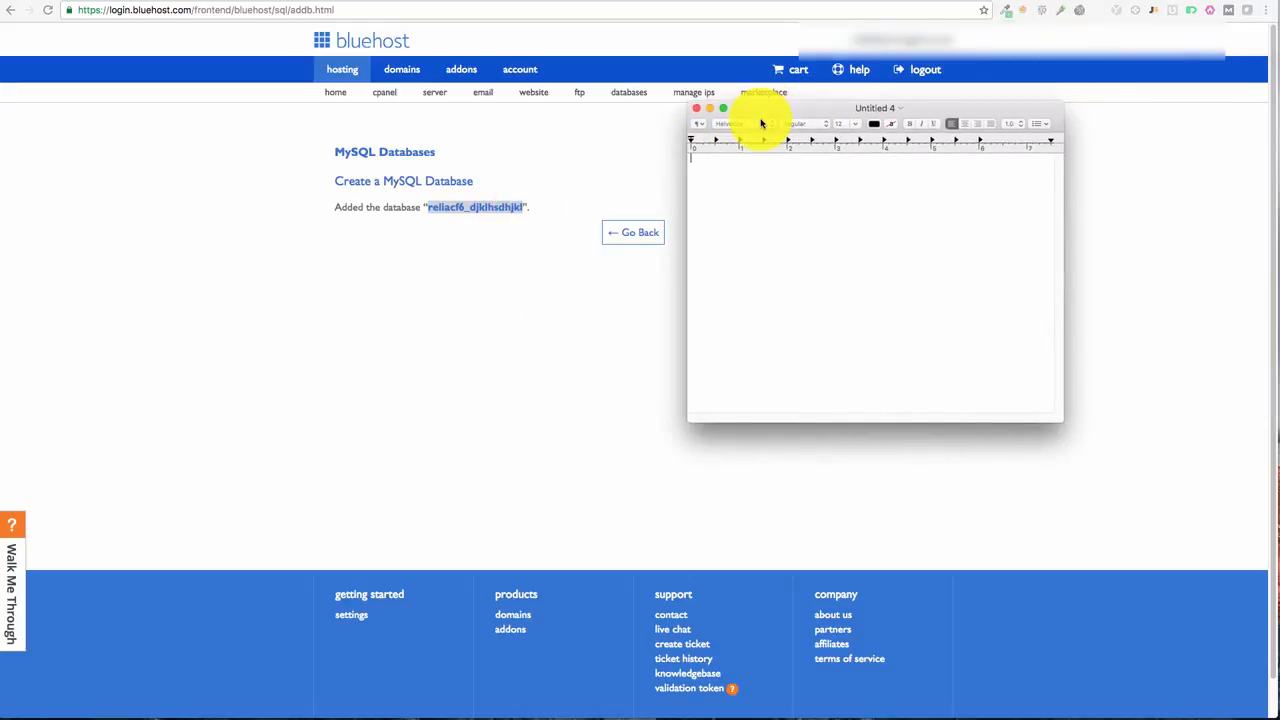
text(Database:)
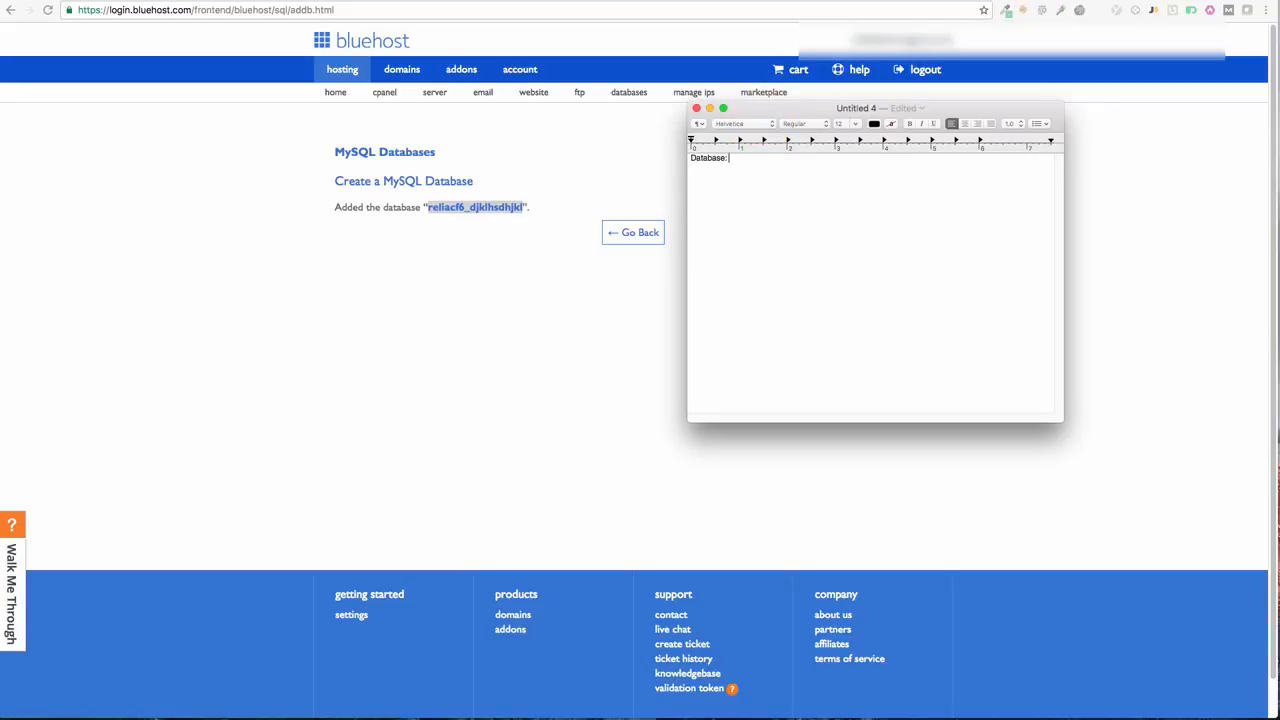
key(super+v)
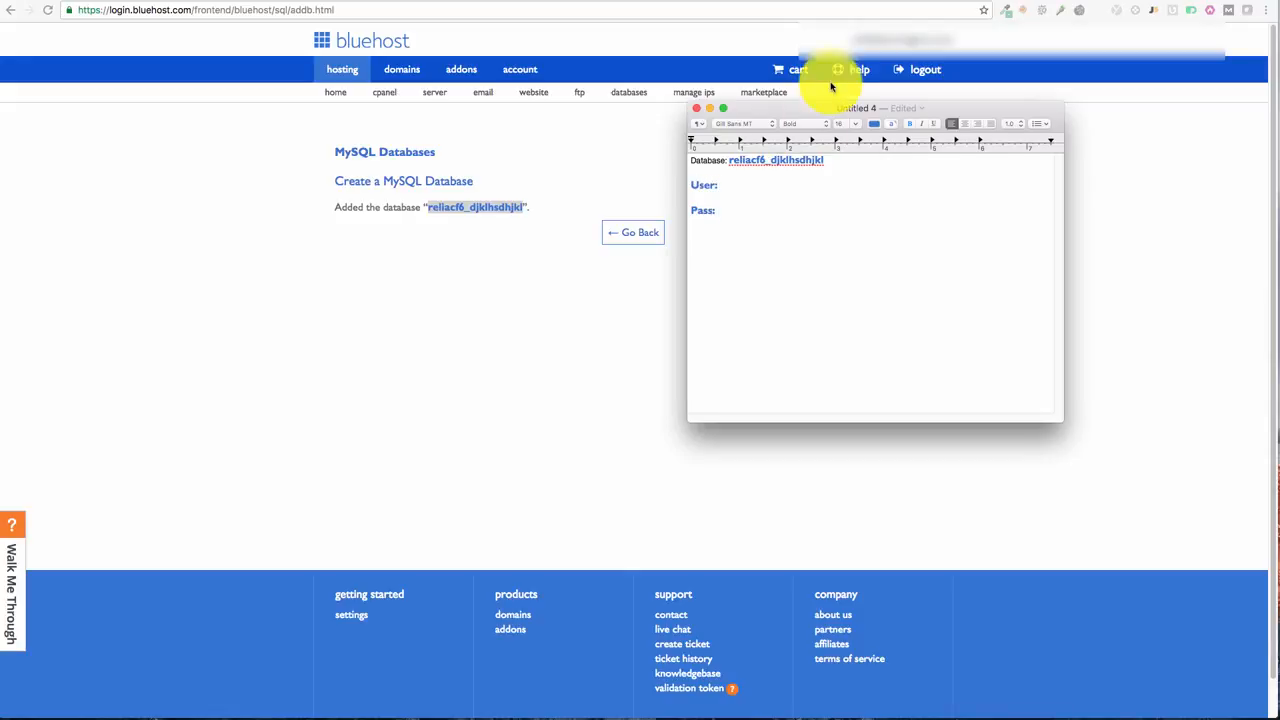
drag(929, 108, 1279, 110)
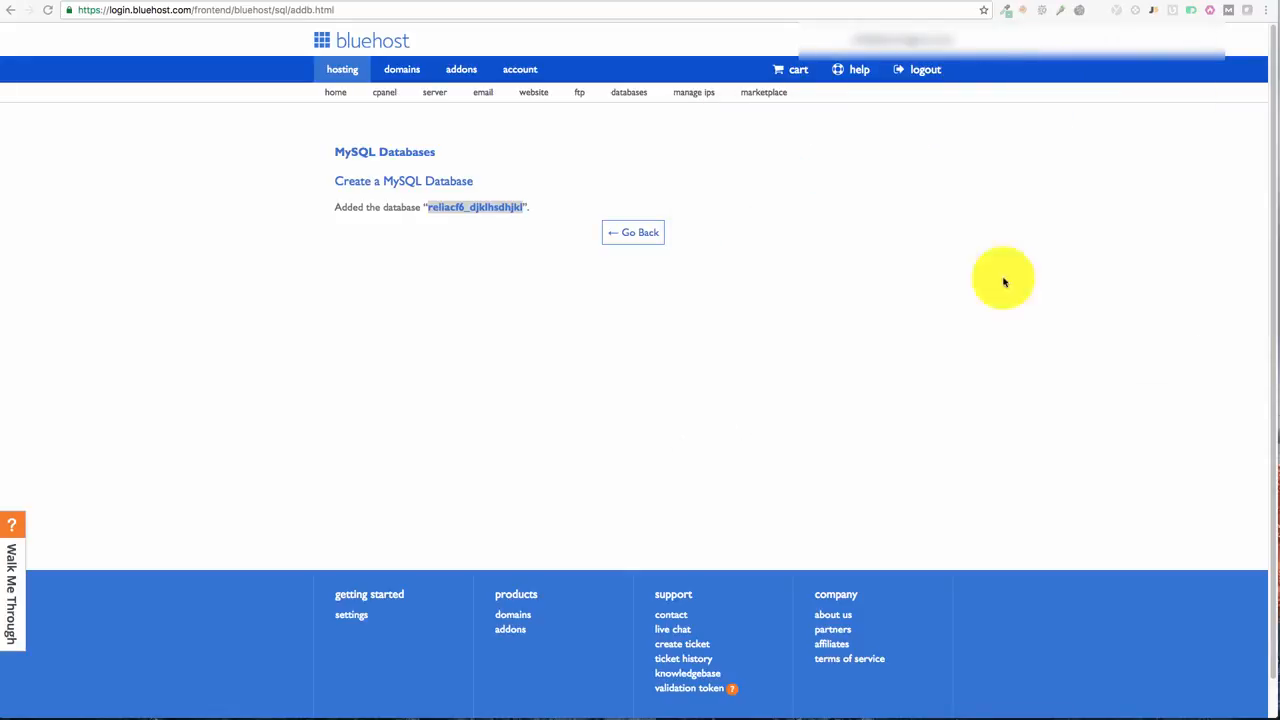
Step: Go back to the MySQL Databases page and enter the new username iuuidkj
click(640, 232)
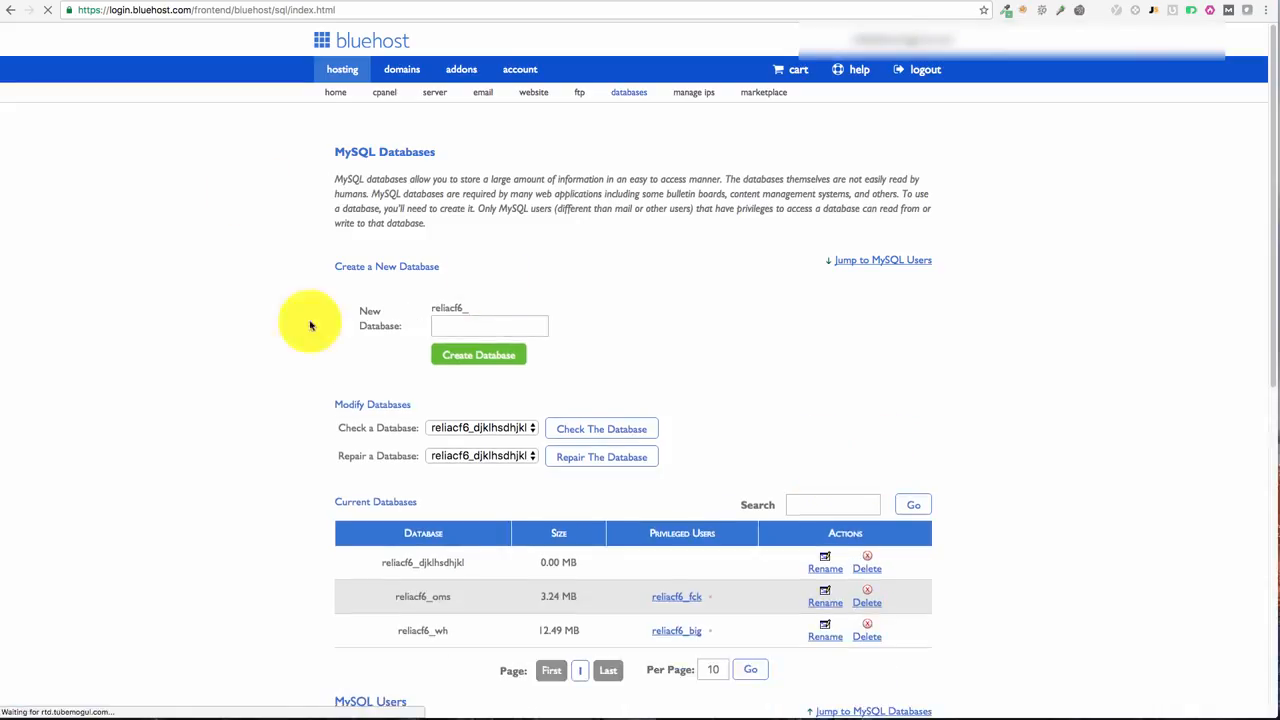
scroll(250, 490, down, 3)
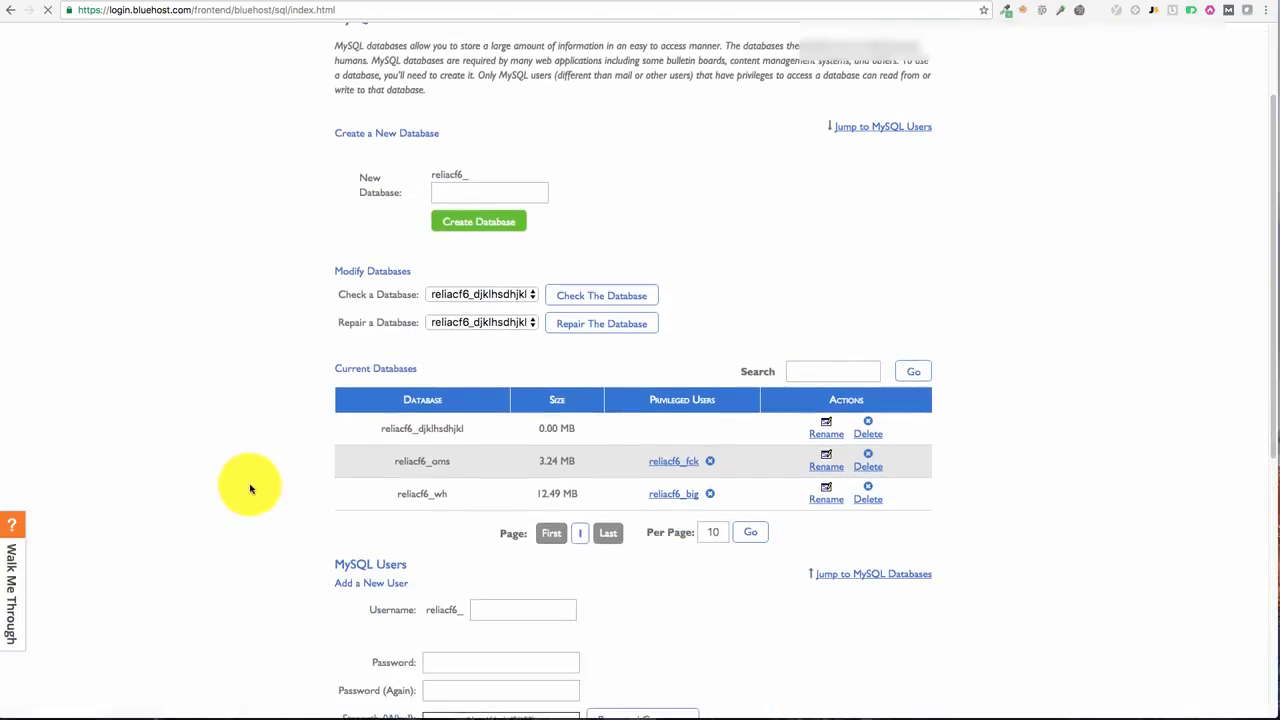
scroll(255, 490, down, 4)
click(516, 414)
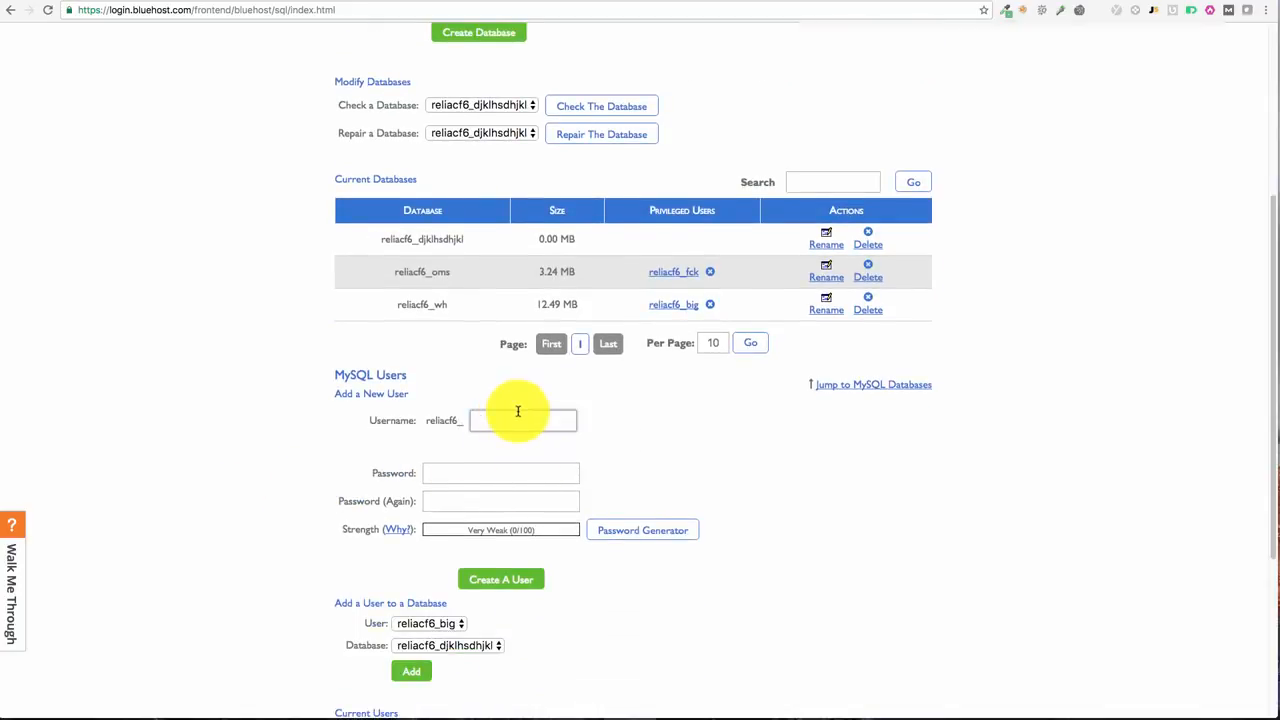
text(iuuidkj)
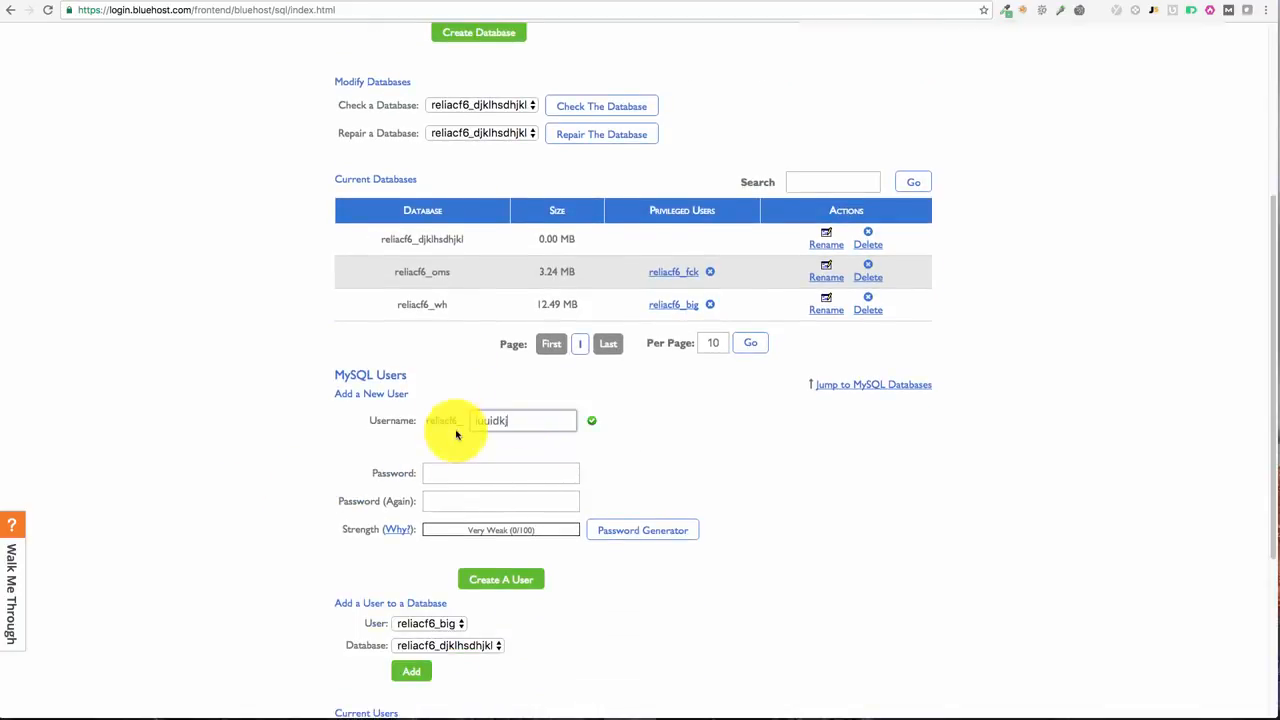
Step: Generate a strong password and paste it after 'Pass:' in the TextEdit note
click(647, 542)
drag(626, 309, 521, 308)
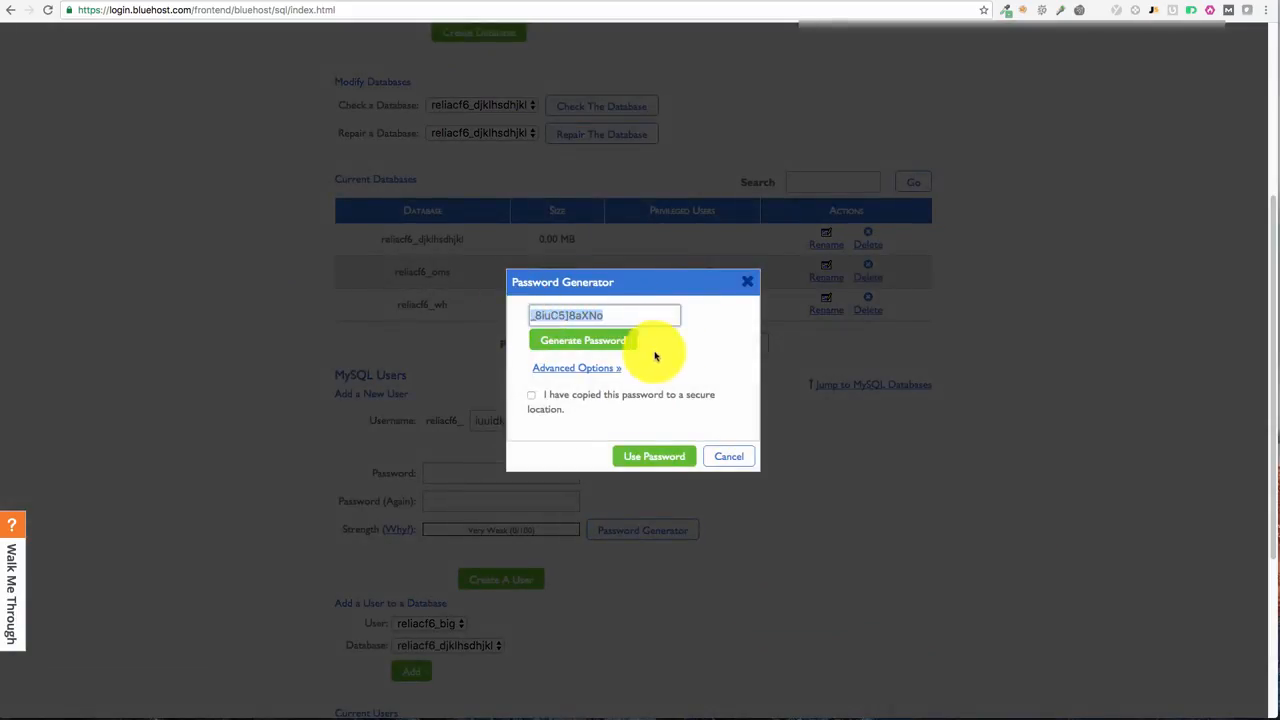
drag(1279, 30, 1279, 112)
click(616, 239)
key(super+v)
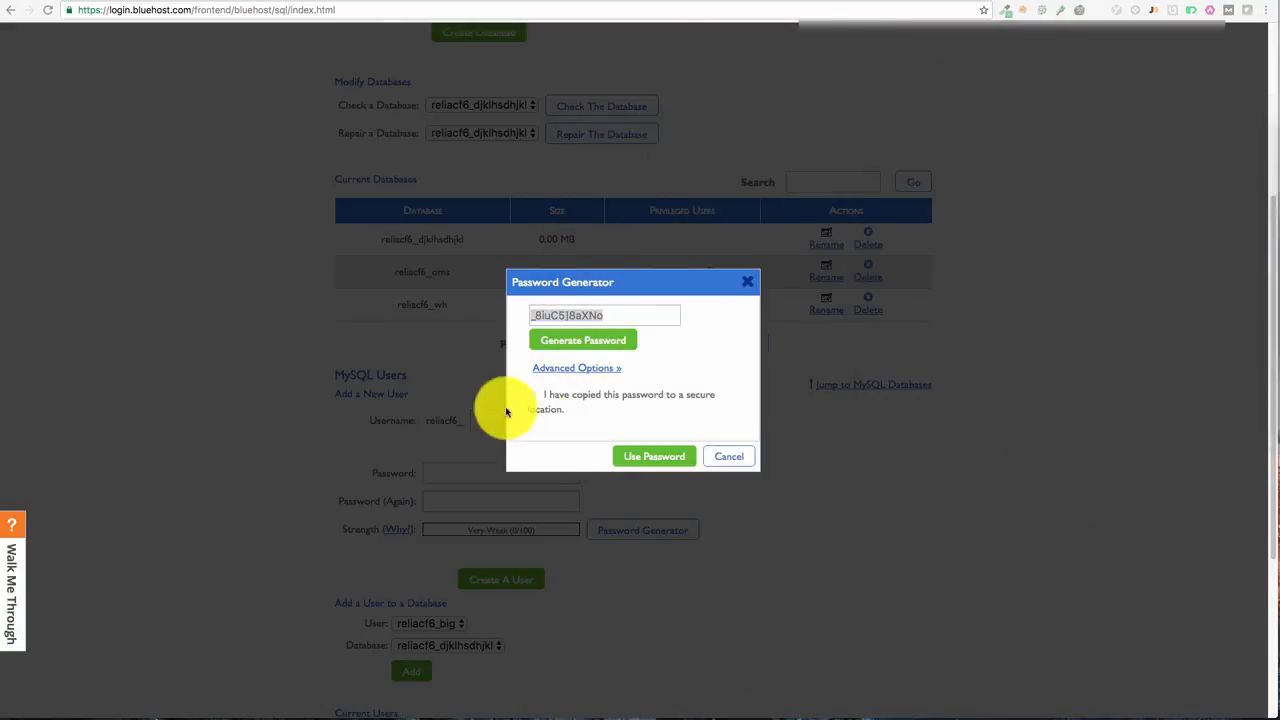
Step: Confirm the password is saved, use the generated password, and create the MySQL user
click(533, 396)
click(649, 455)
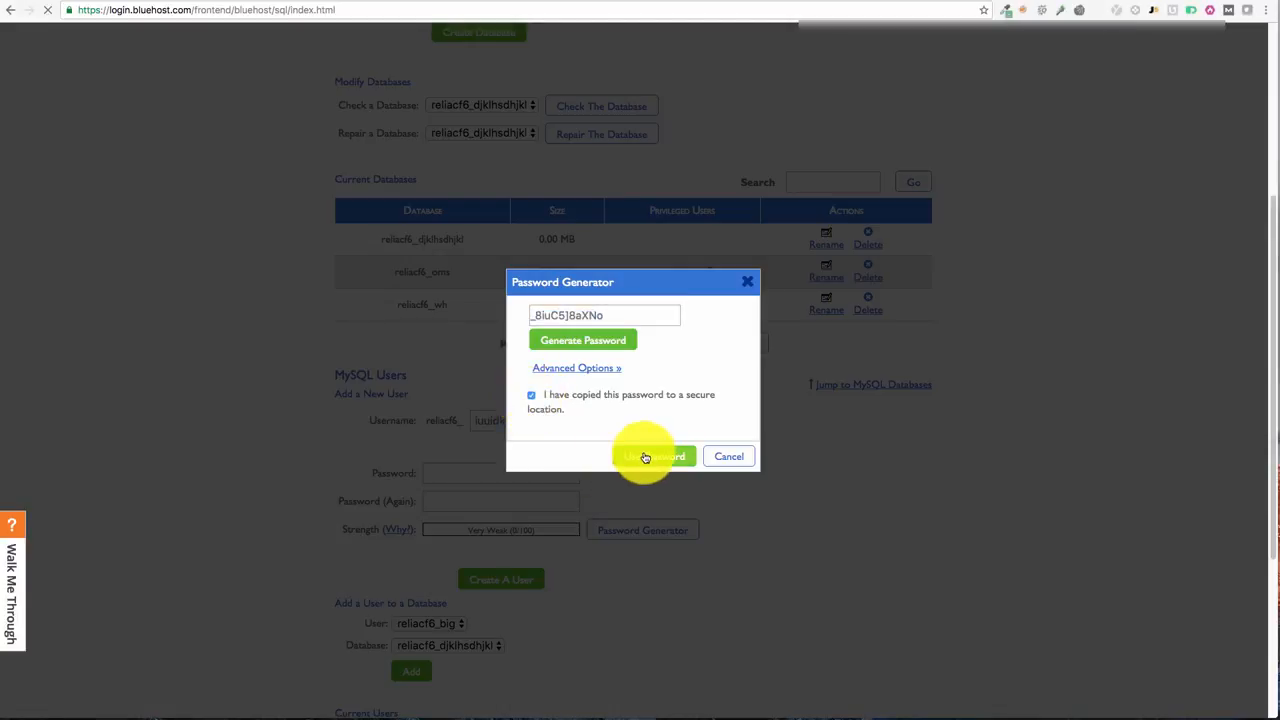
click(510, 582)
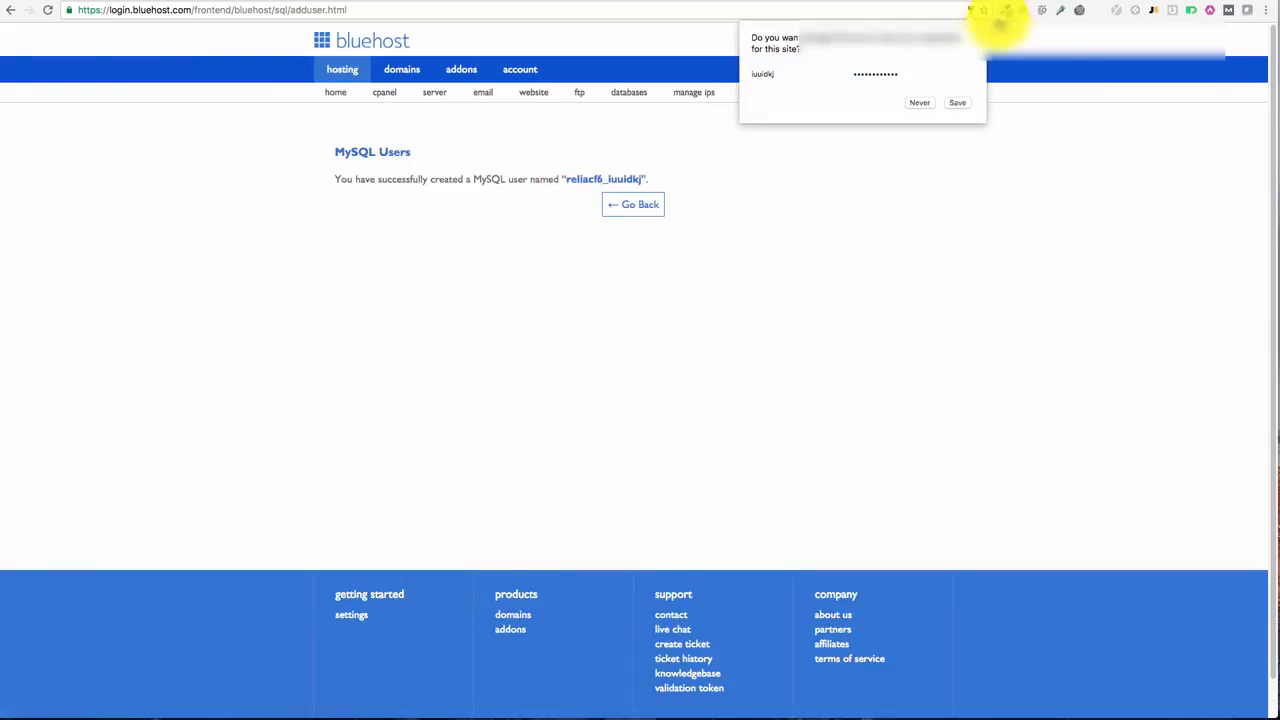
Step: Dismiss the browser's save-password offer and record the new username after 'User:' in the note
click(967, 24)
drag(566, 179, 637, 177)
key(super+c)
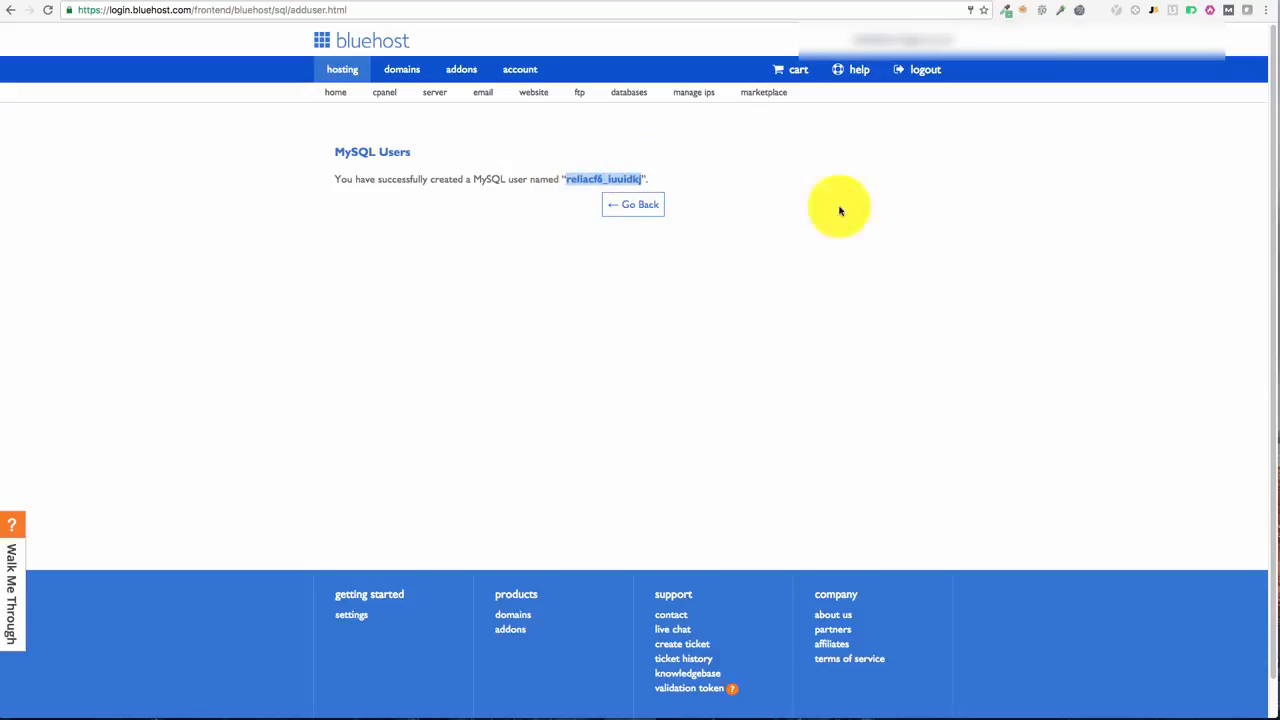
drag(1279, 138, 862, 164)
click(760, 240)
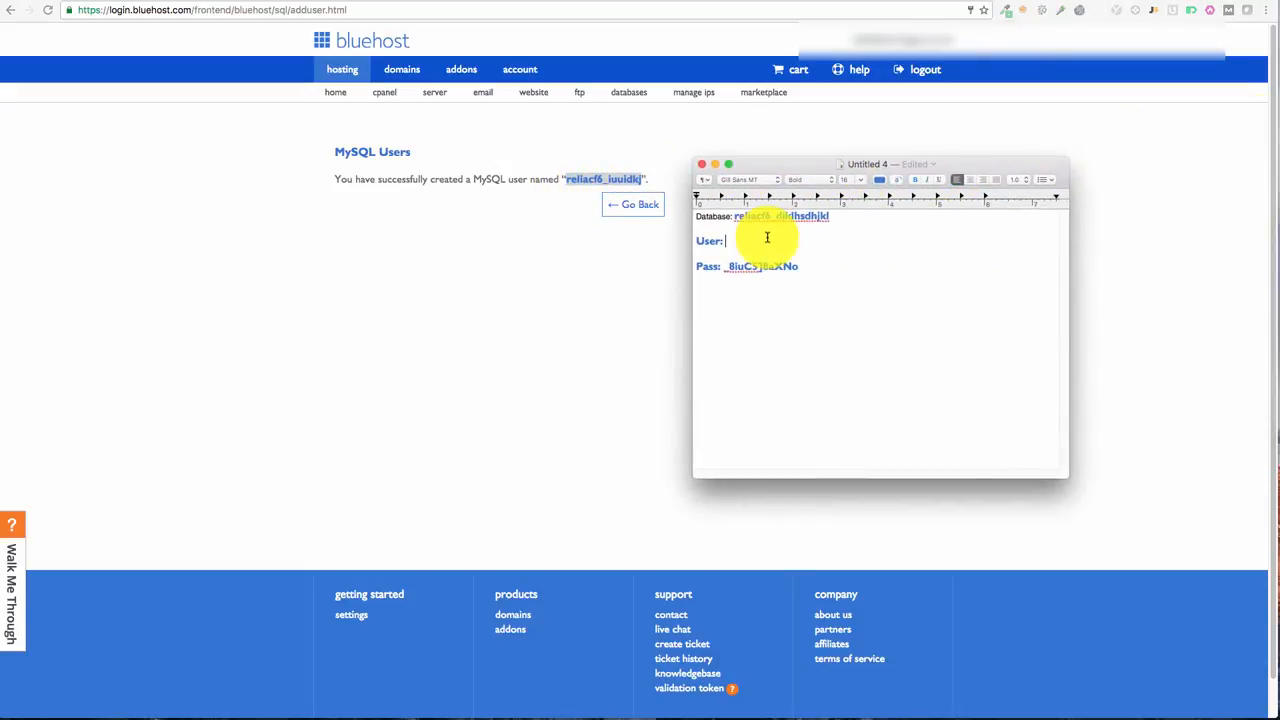
key(super+v)
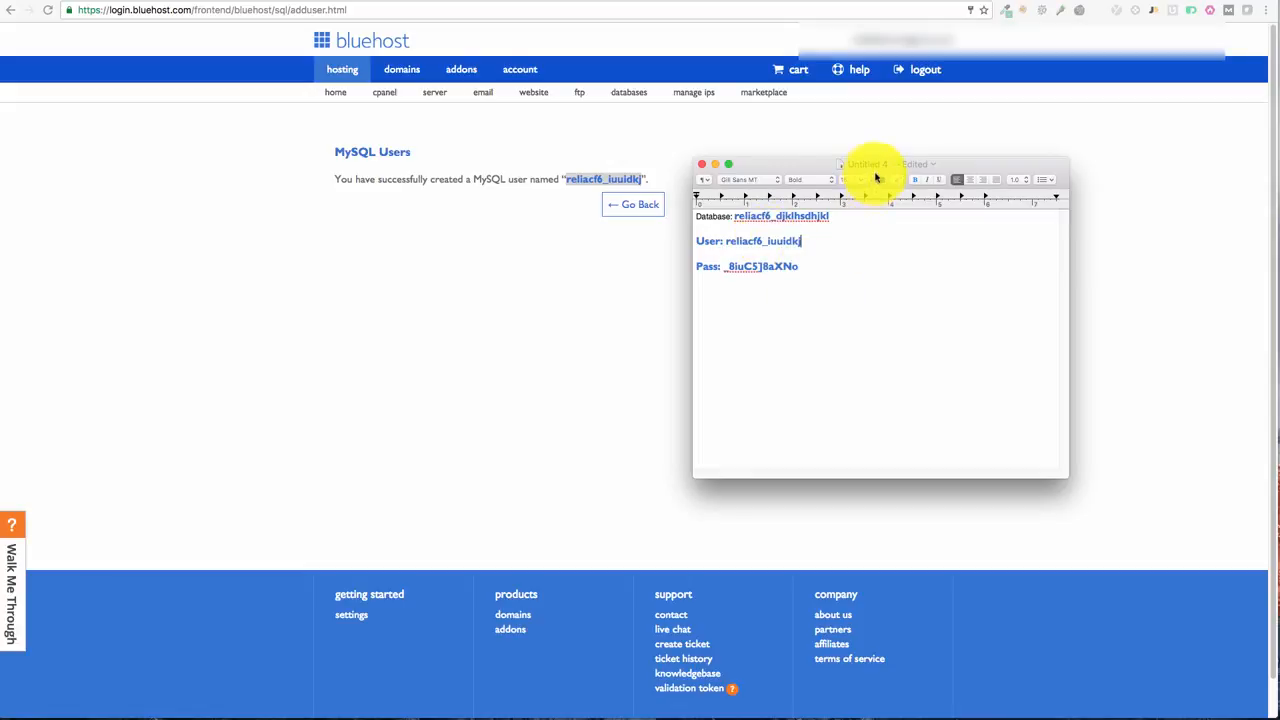
Step: Move the note aside and return to the MySQL Databases management page
drag(831, 164, 1279, 160)
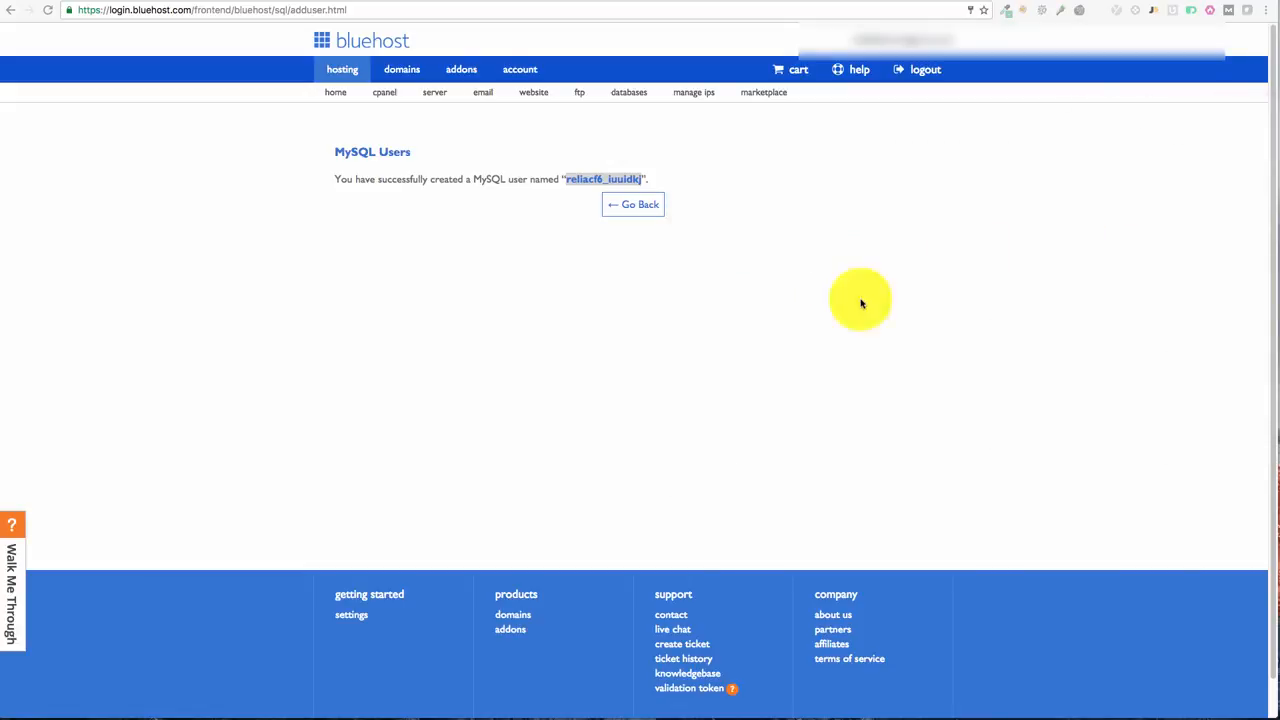
click(638, 204)
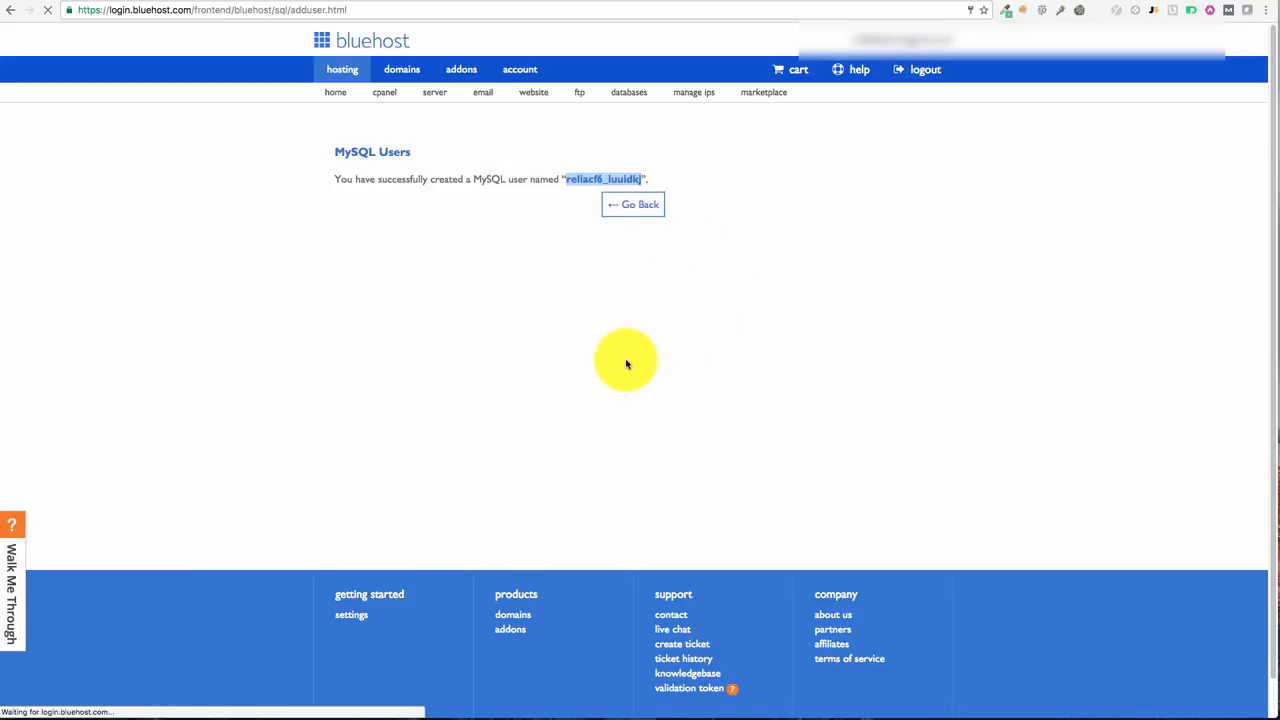
scroll(891, 491, down, 5)
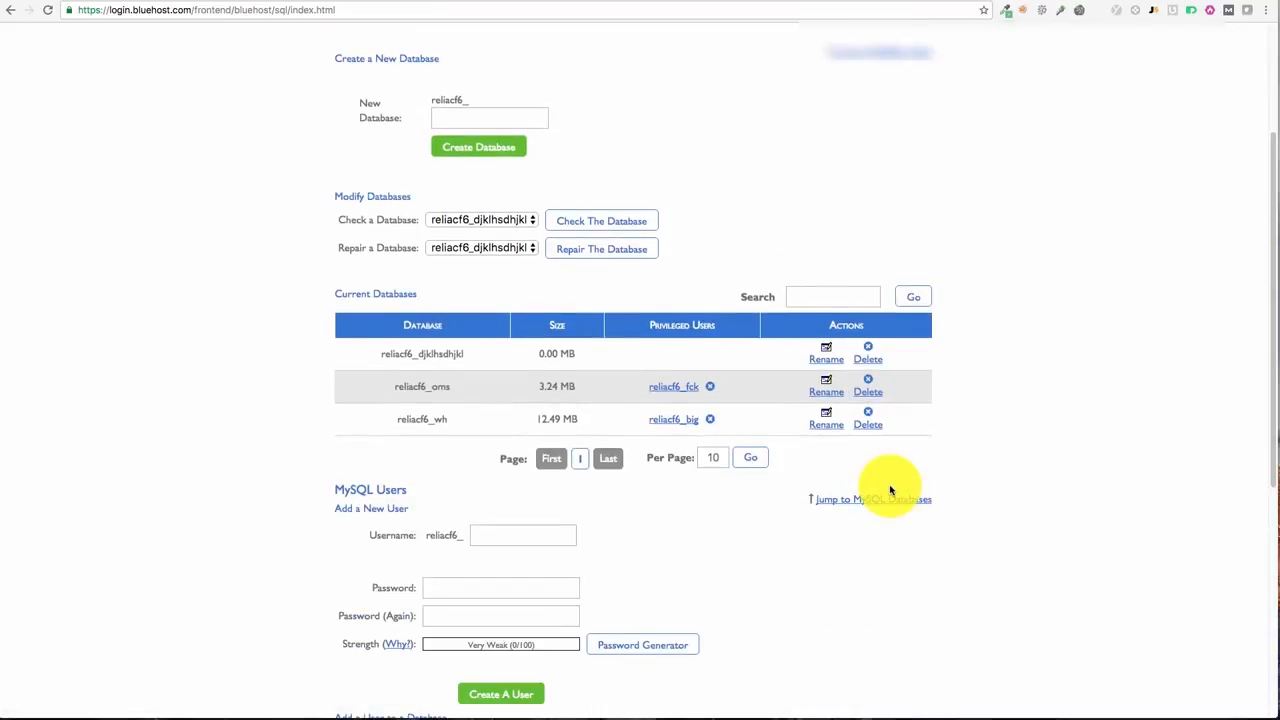
Step: Add user reliacf6_iuuidkj to database reliacf6_djklhsdhjkl
scroll(898, 503, down, 3)
click(447, 296)
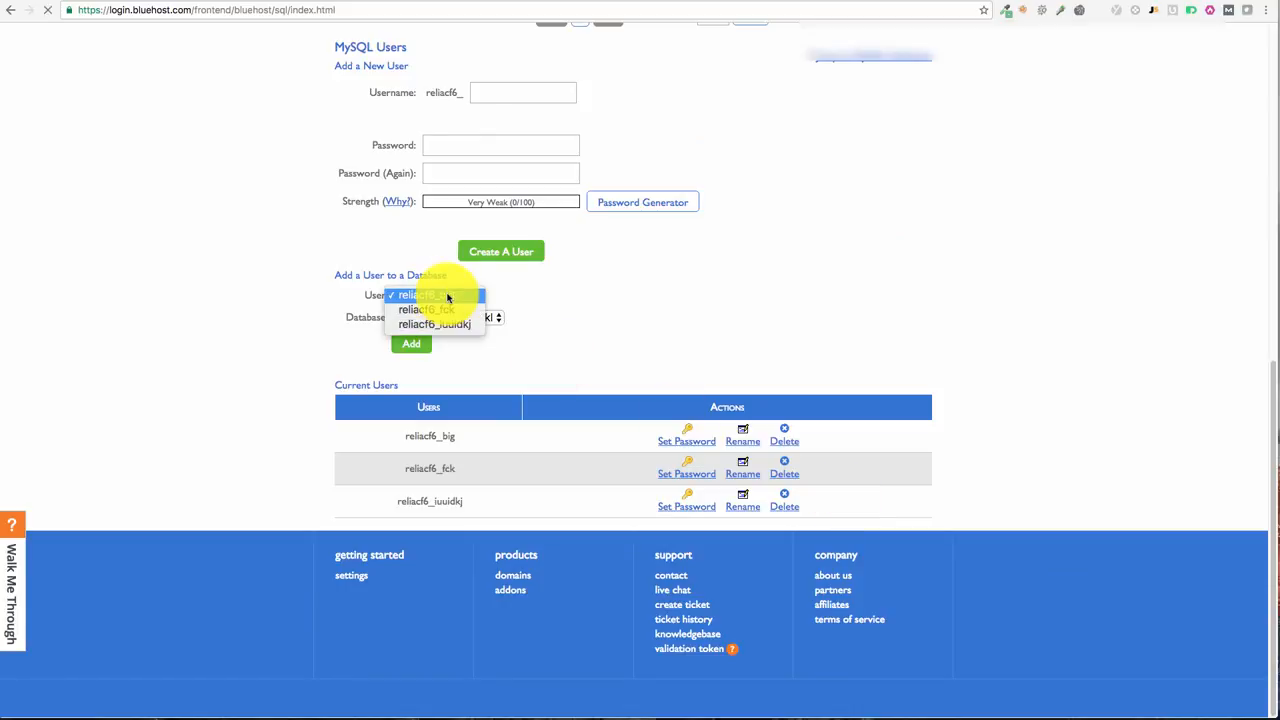
click(412, 343)
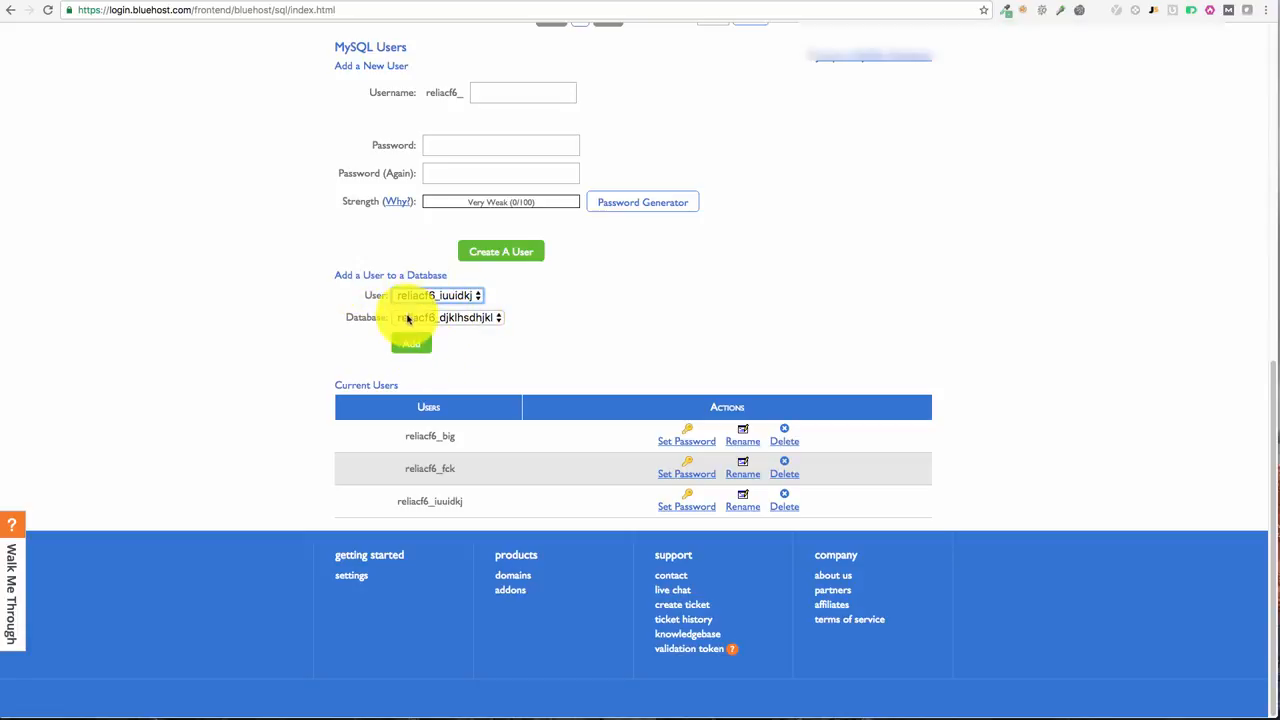
click(416, 344)
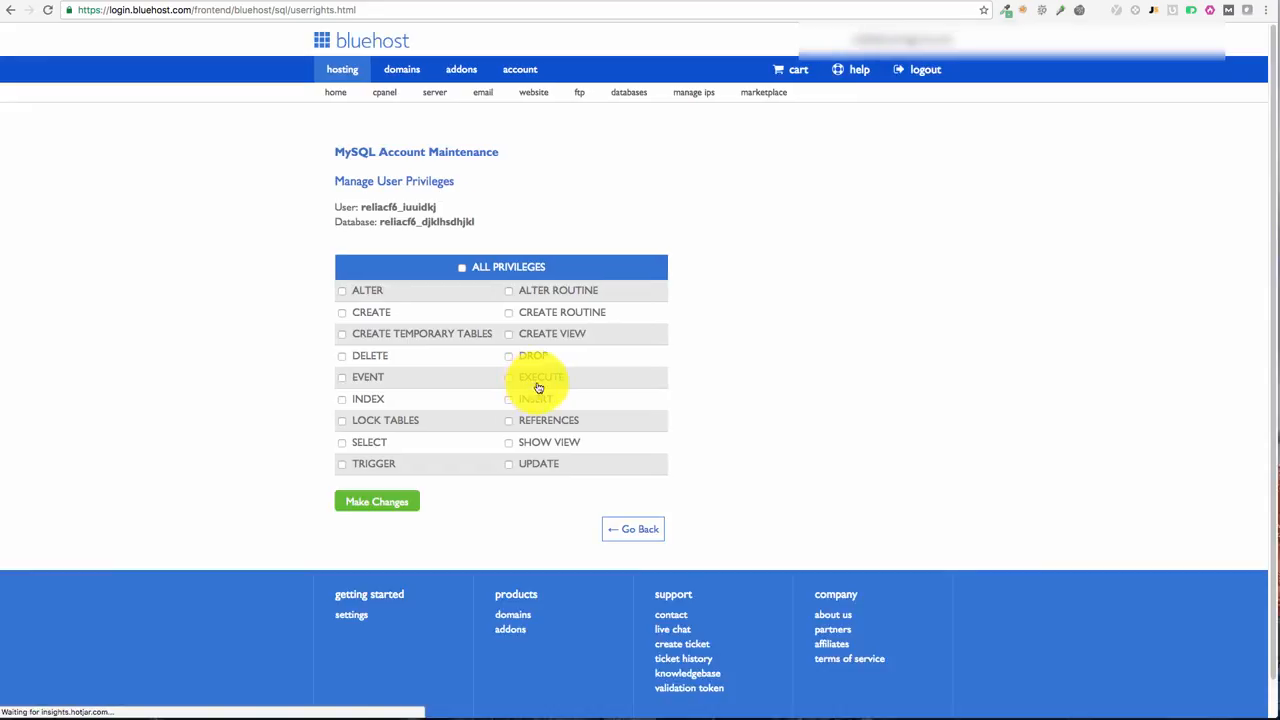
Step: Tick ALL PRIVILEGES for reliacf6_iuuidkj on reliacf6_djklhsdhjkl and make the changes
click(462, 268)
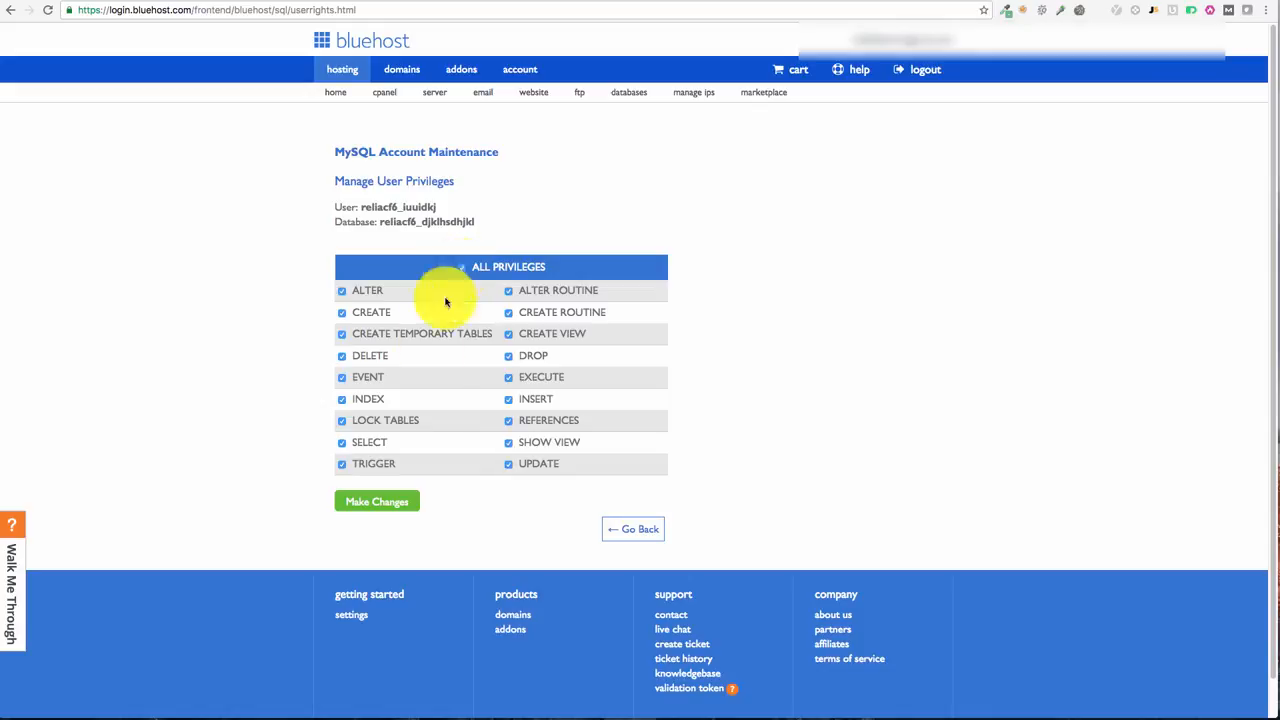
click(379, 510)
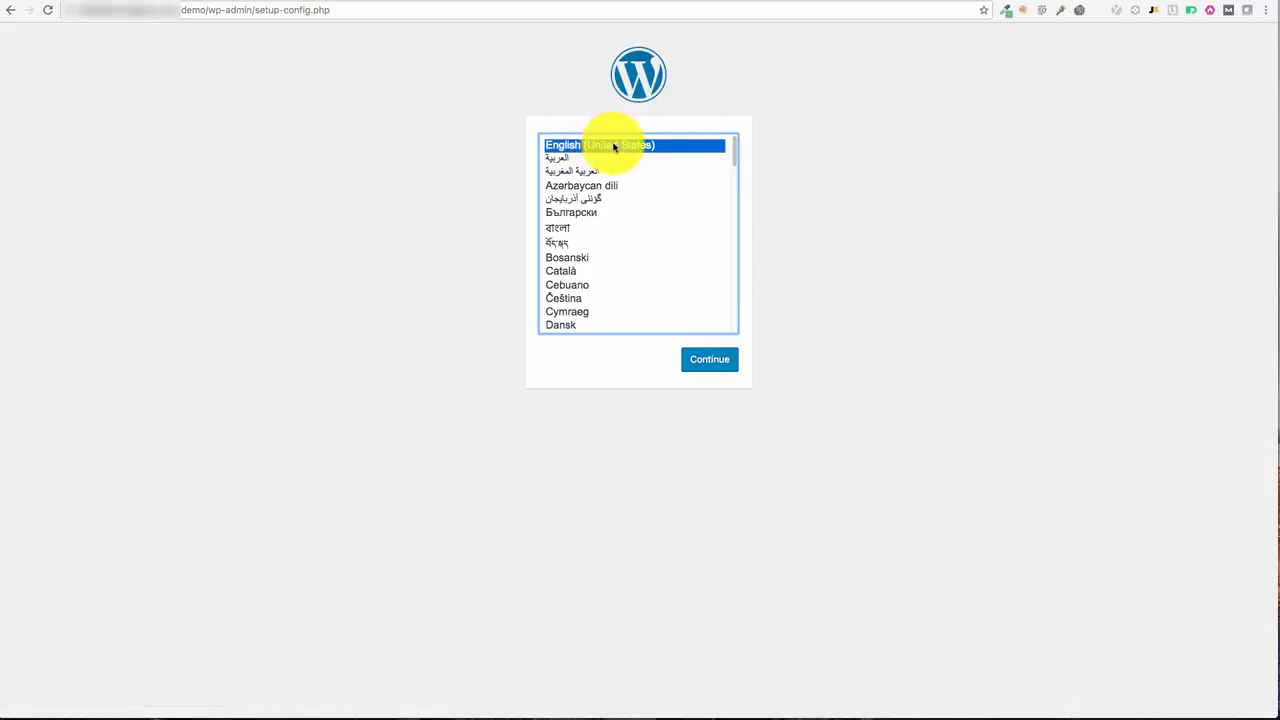
Step: Continue setup in English (United States) and paste database name reliacf6_djklhsdhjkl from the notes
click(710, 368)
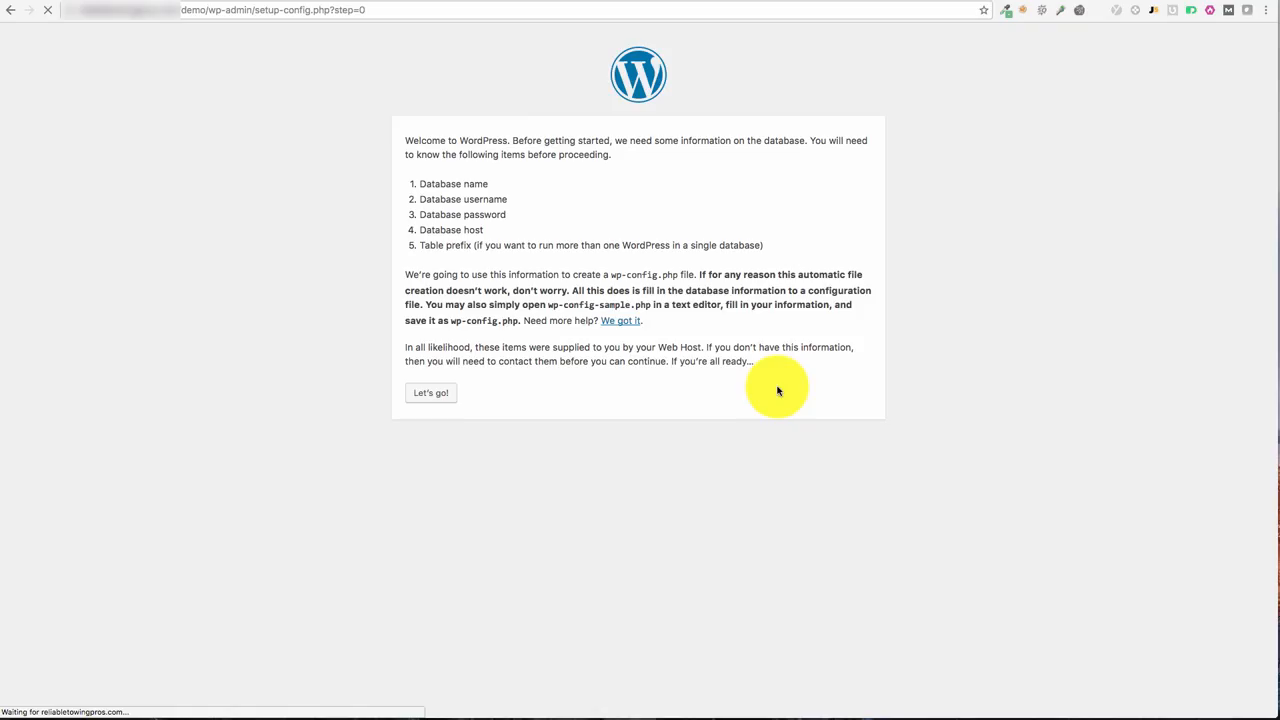
click(440, 394)
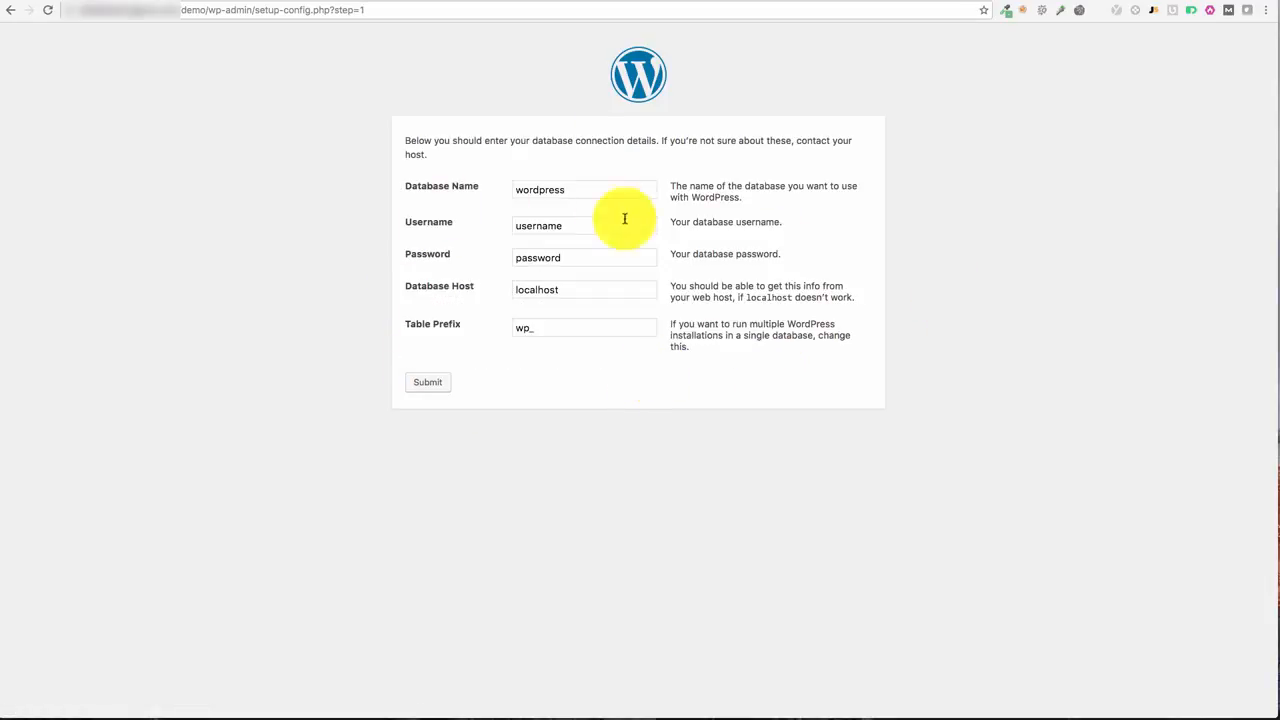
drag(1279, 160, 1048, 158)
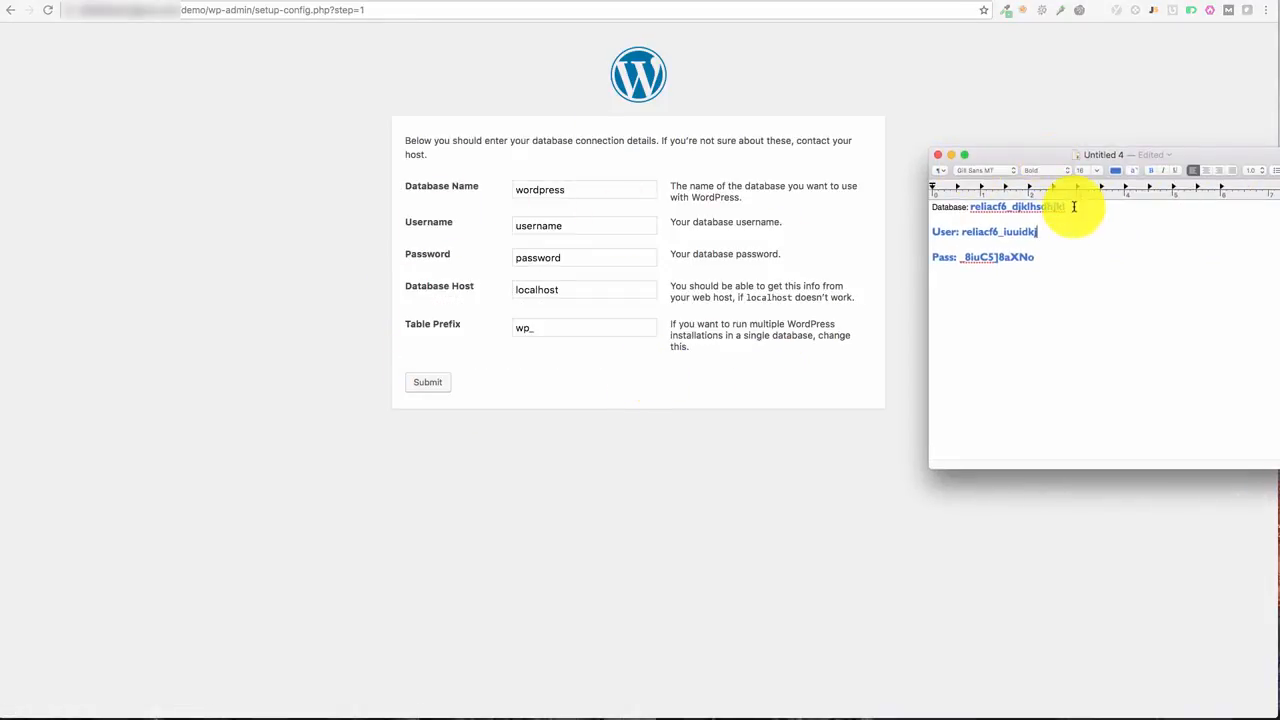
drag(1074, 206, 967, 208)
key(super+c)
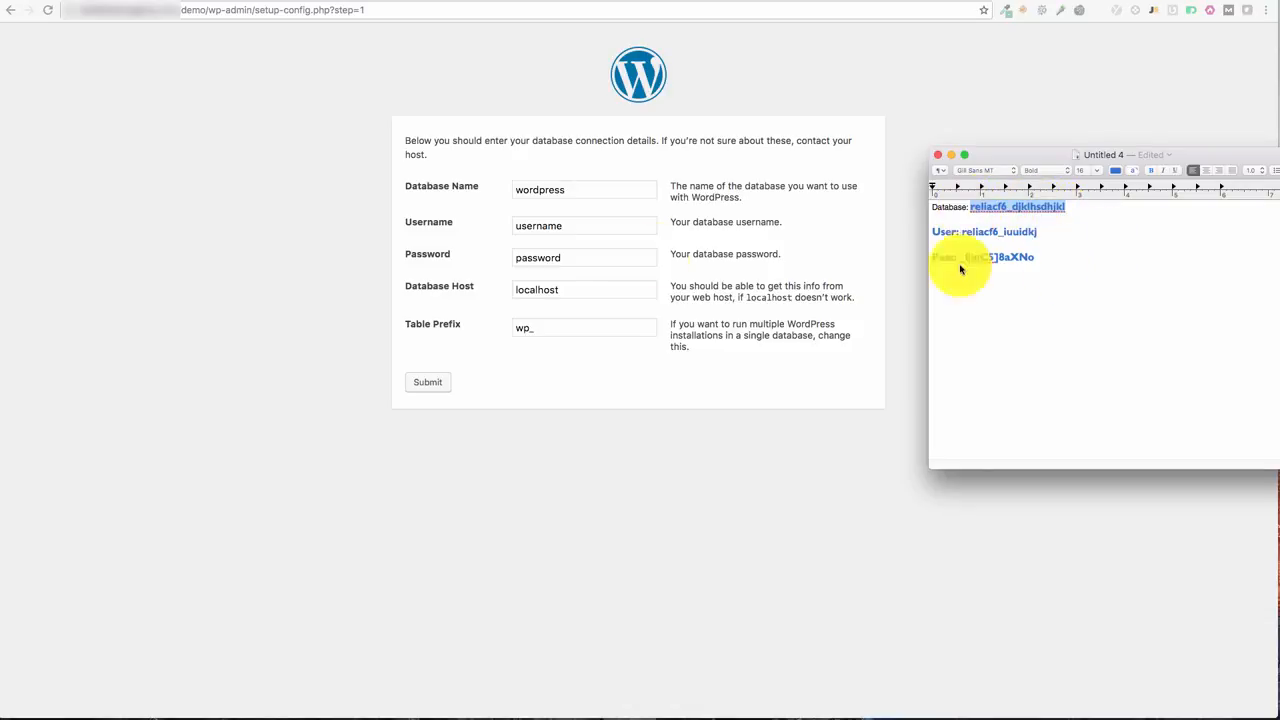
click(549, 194)
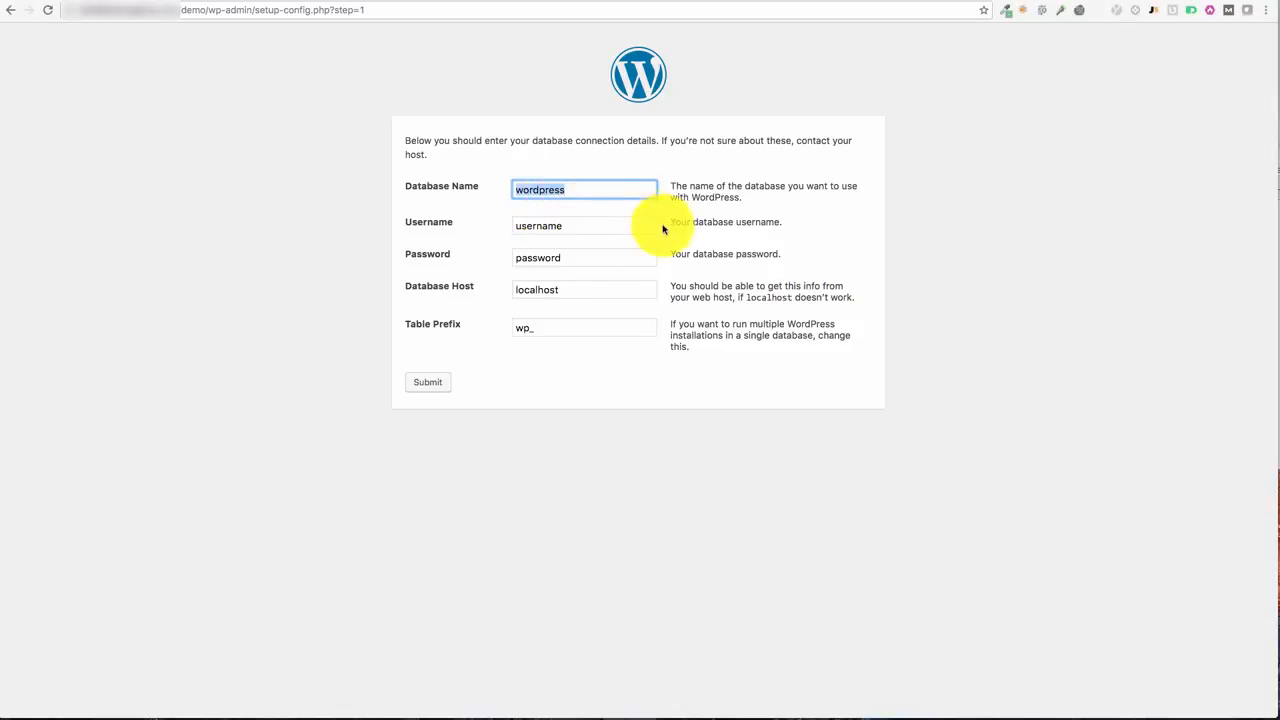
key(super+v)
click(1277, 268)
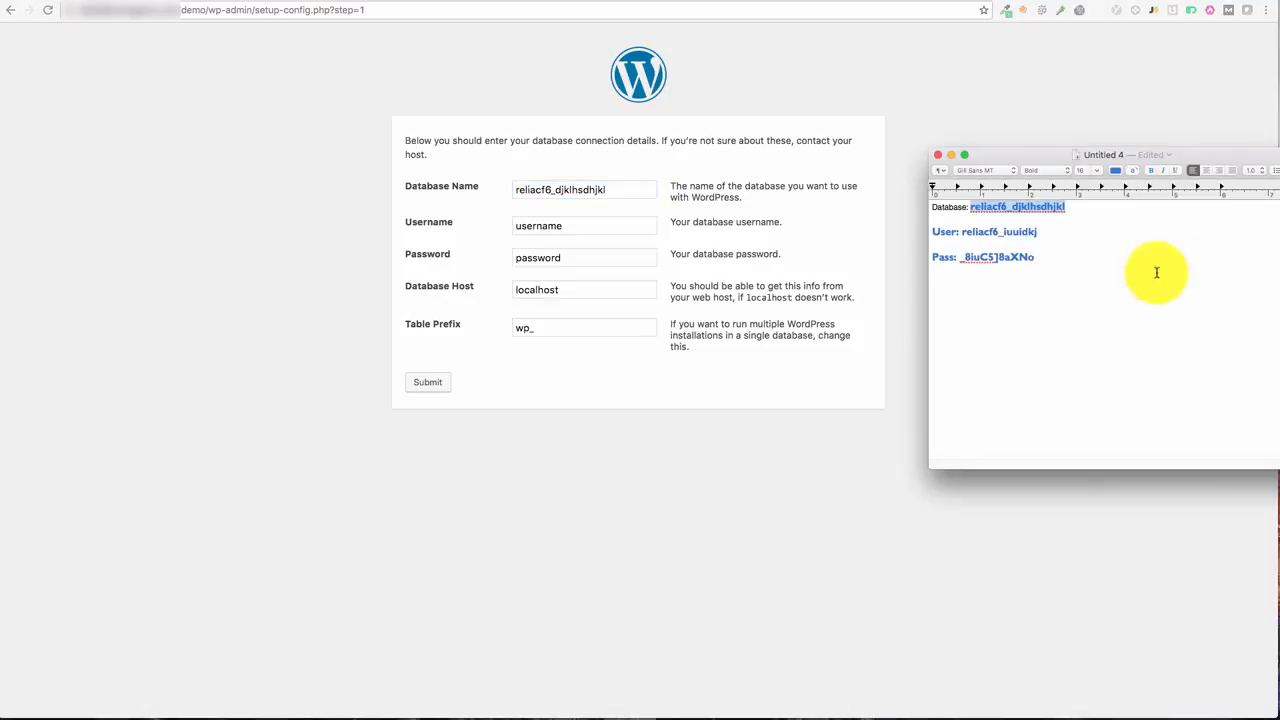
drag(1043, 234, 964, 232)
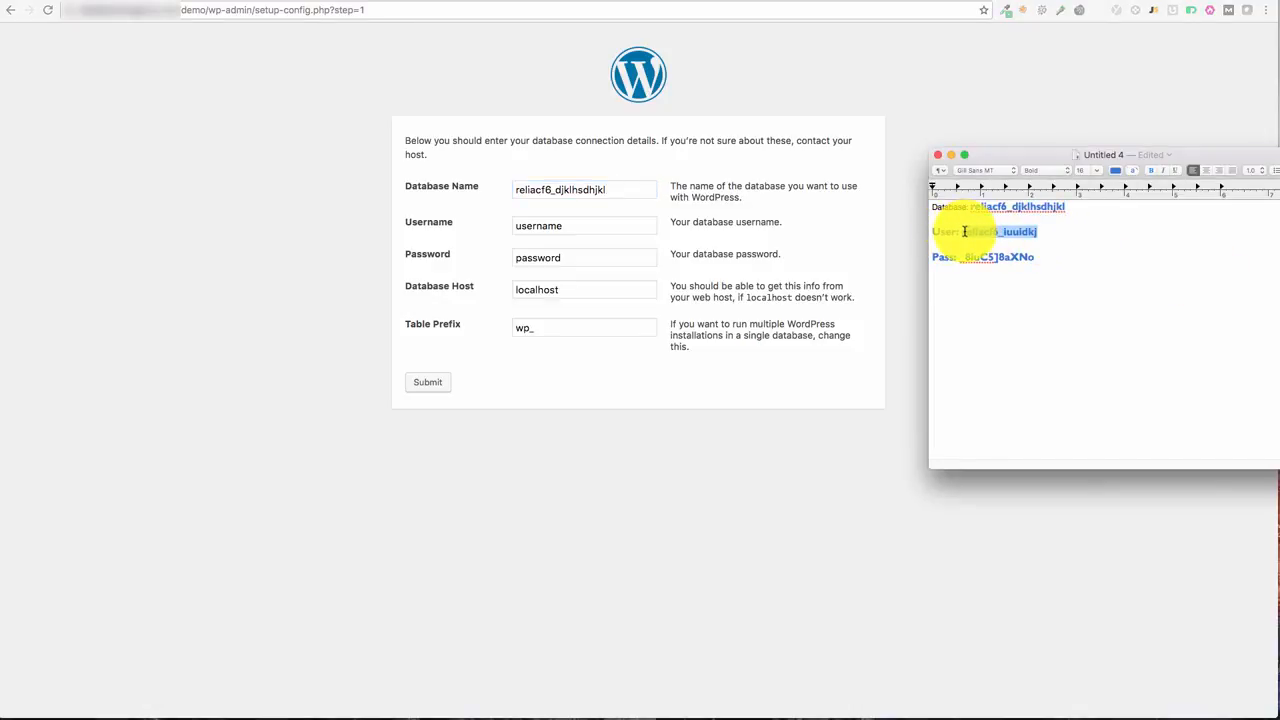
key(super+c)
click(612, 230)
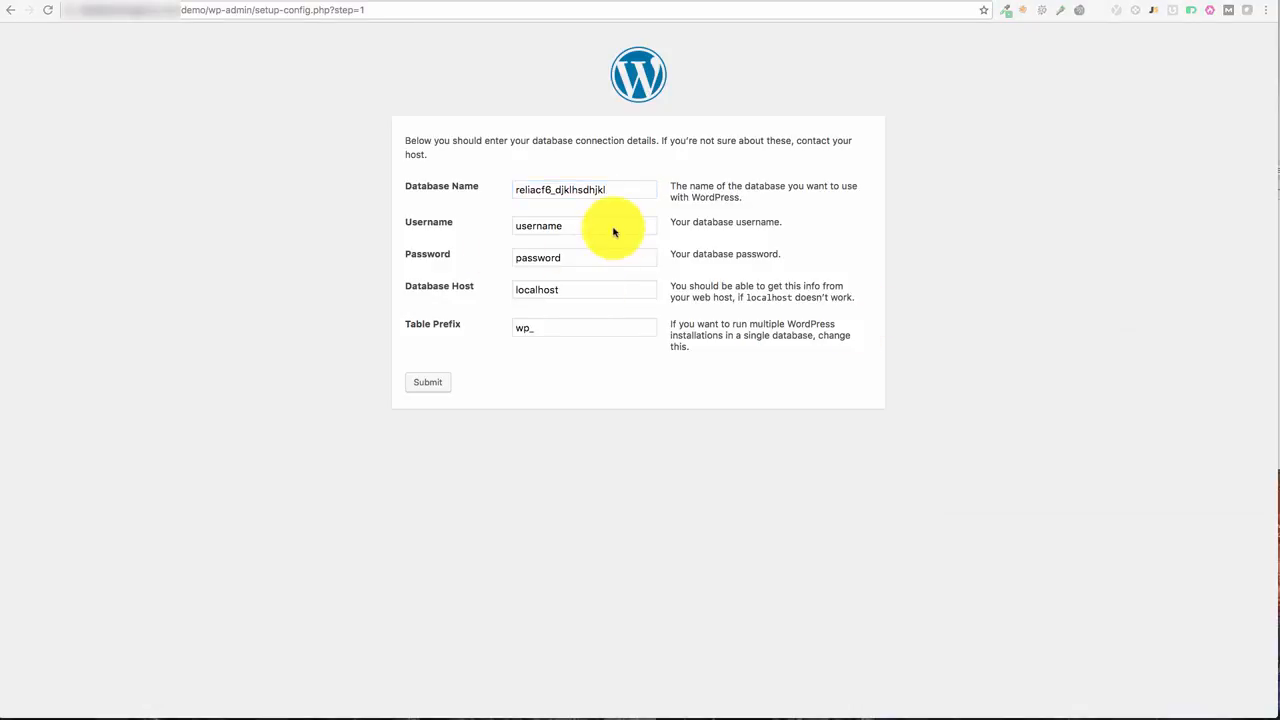
double_click(609, 229)
key(super+v)
Step: Paste the saved database password into the Password field and submit the connection details
click(1277, 297)
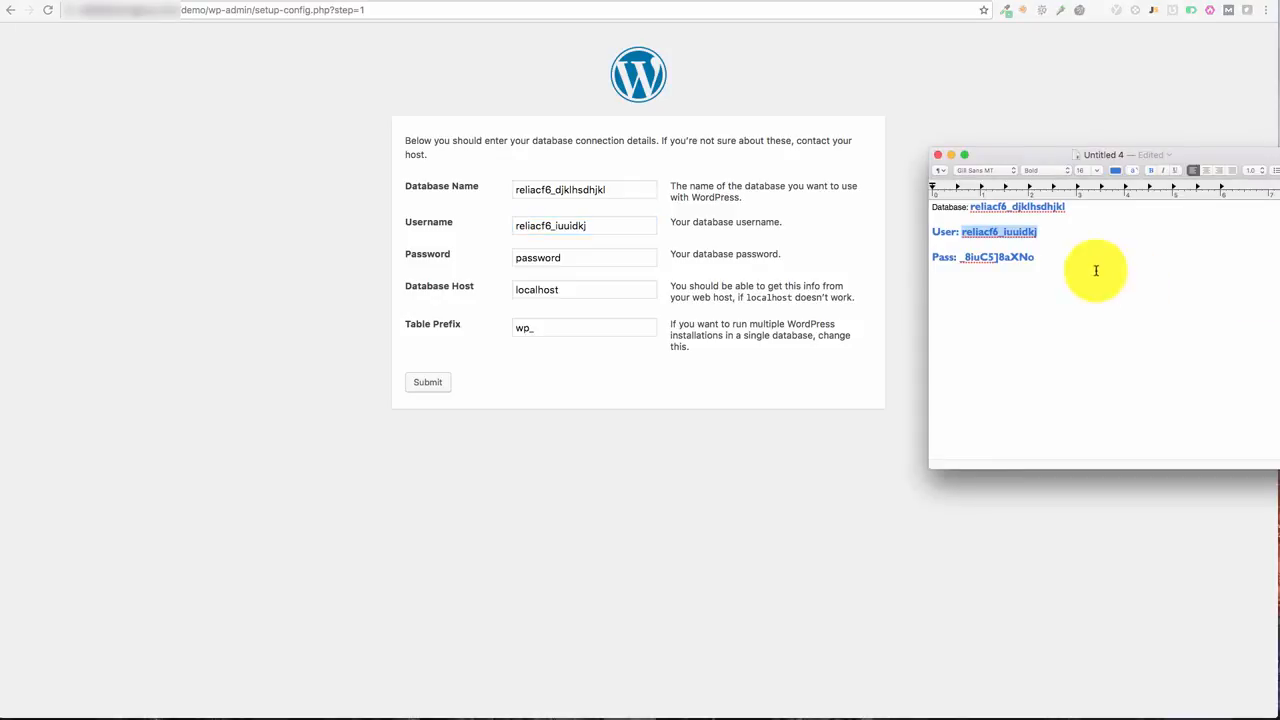
drag(1034, 257, 963, 257)
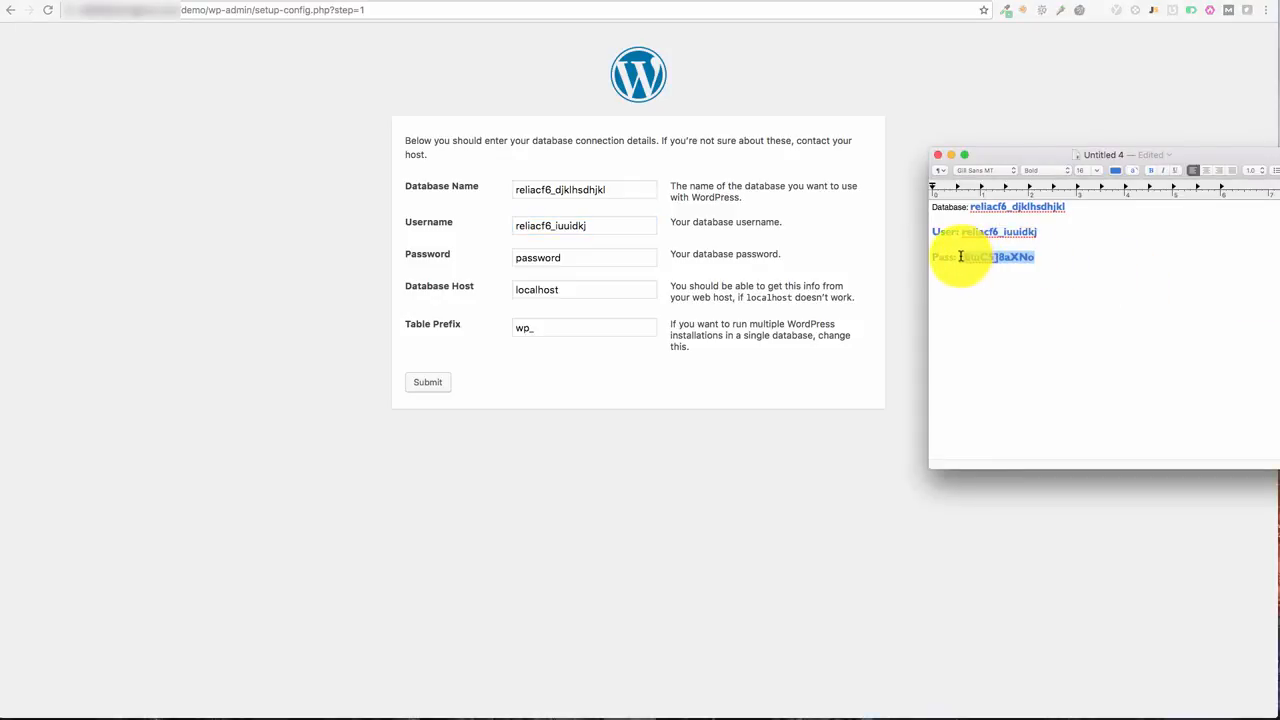
key(super+c)
click(571, 257)
double_click(574, 257)
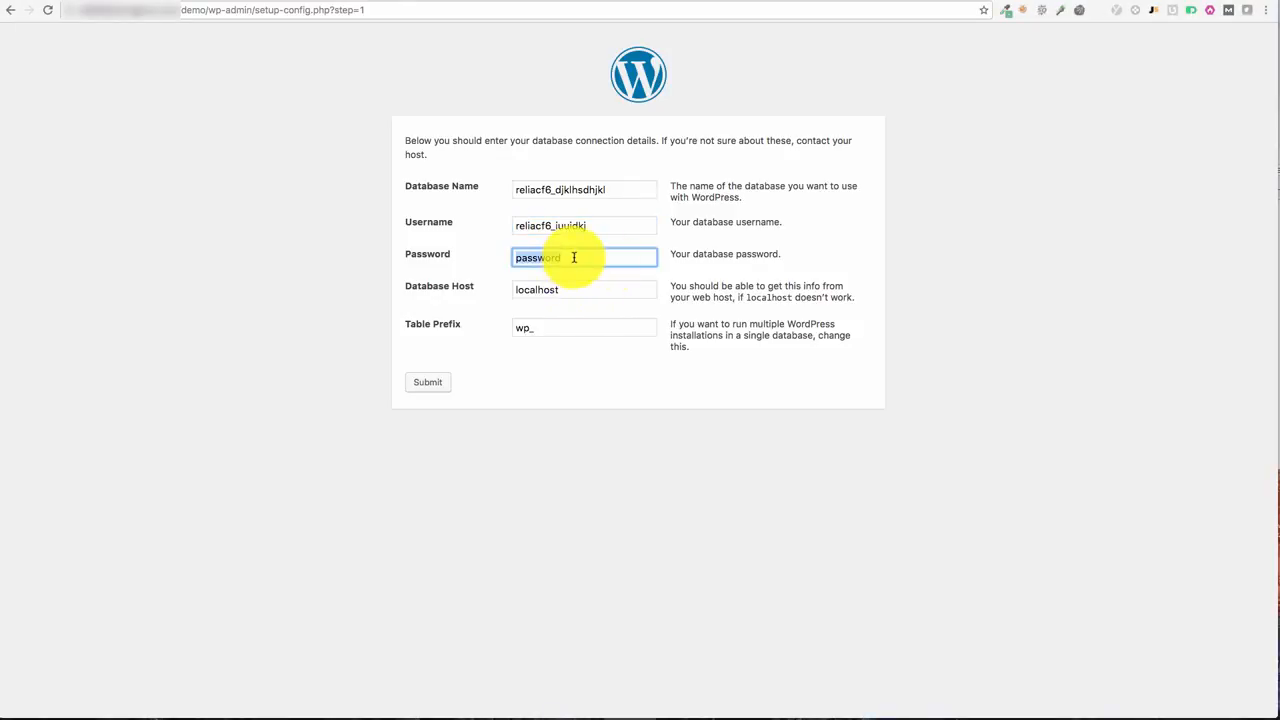
key(super+v)
click(1062, 316)
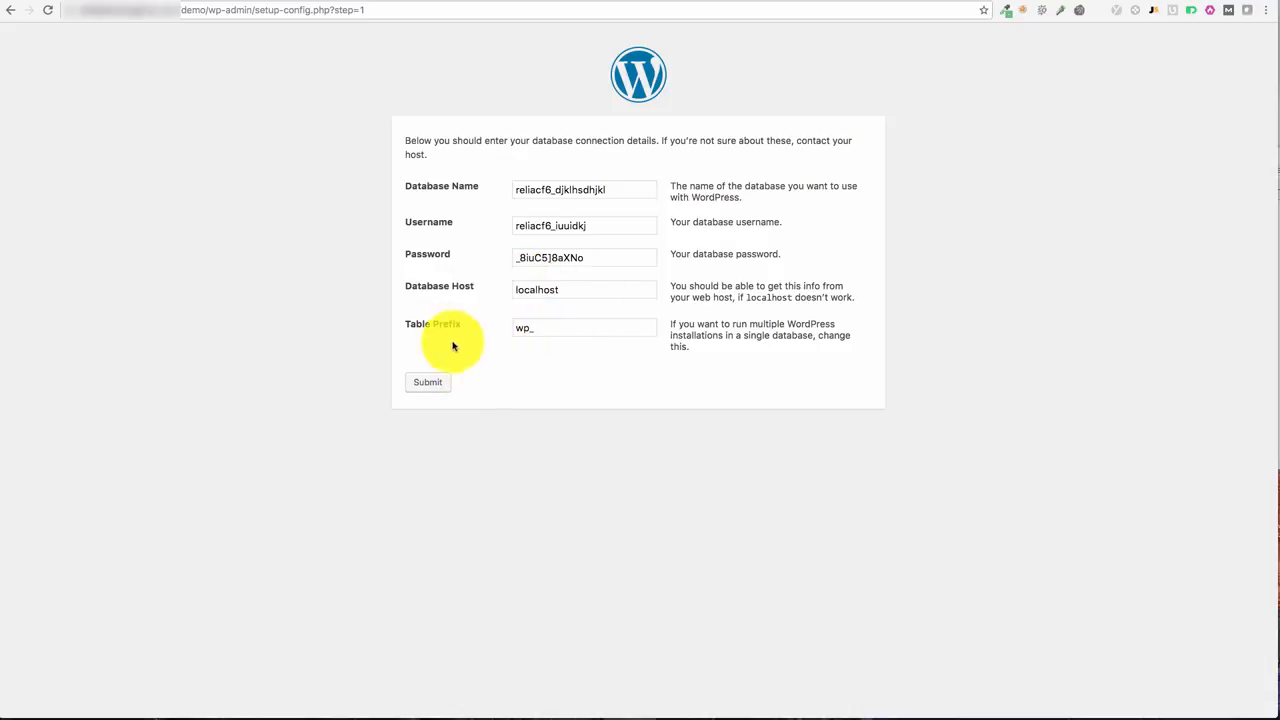
click(434, 383)
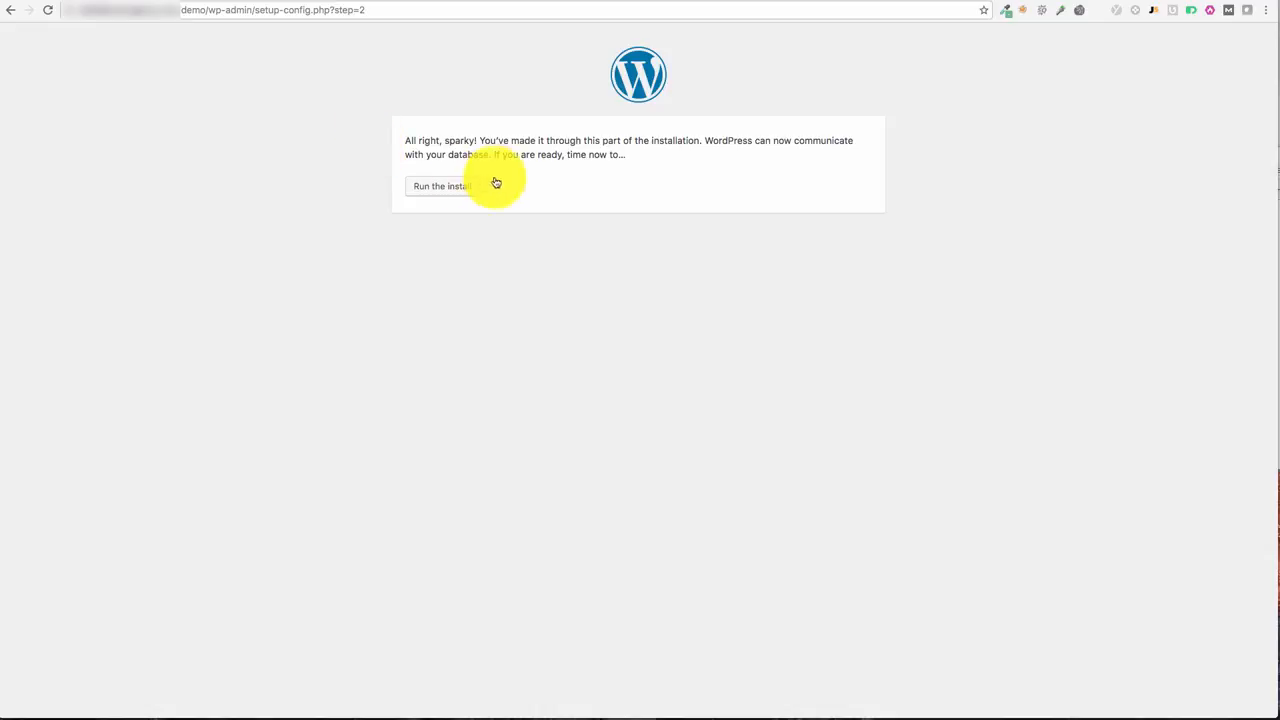
Step: Install WordPress with site title 'My Site', username 'admin', the generated password and an e-mail address
click(457, 189)
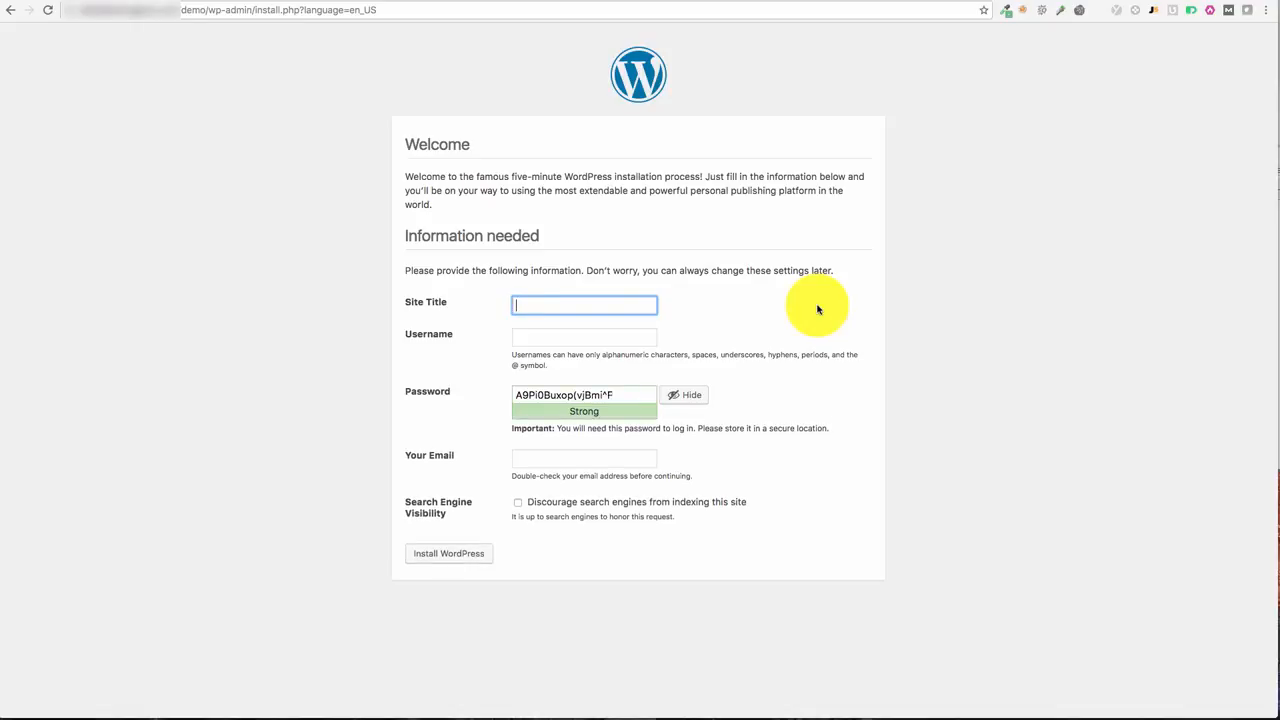
text(My Site)
key(Tab)
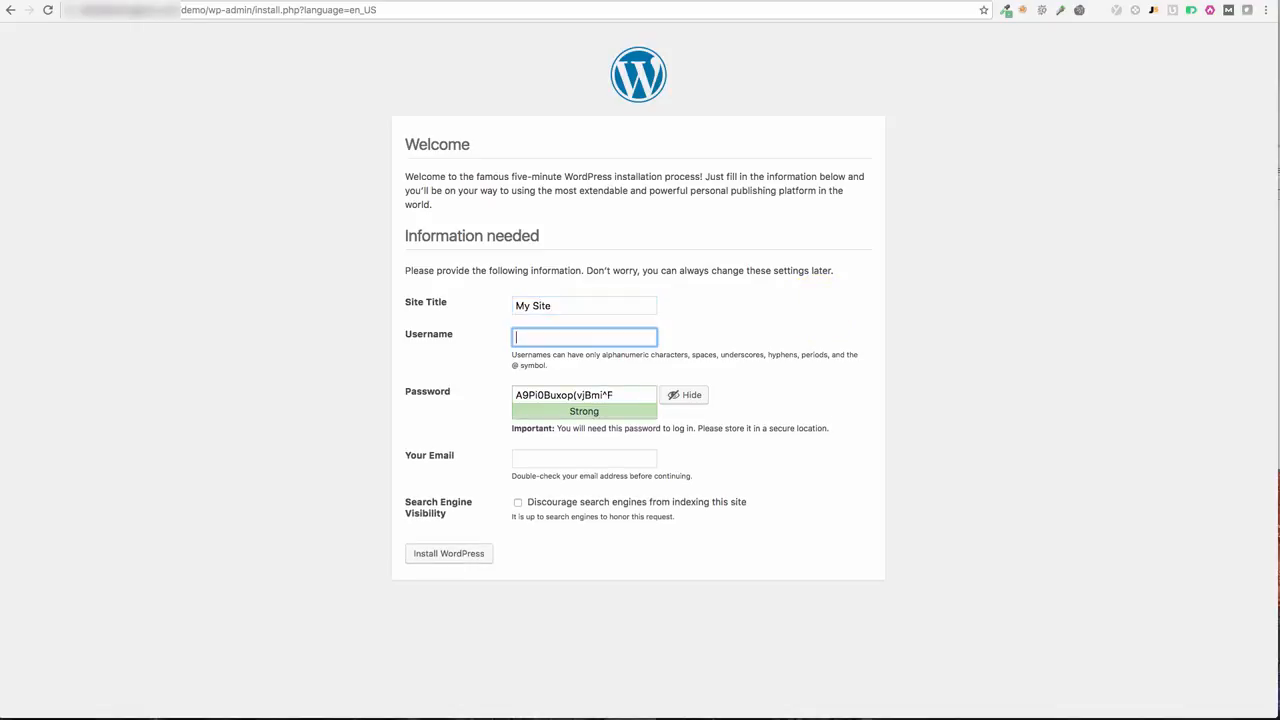
text(admin)
key(BackSpace)
key(BackSpace)
key(BackSpace)
key(BackSpace)
text(dmin)
key(Tab)
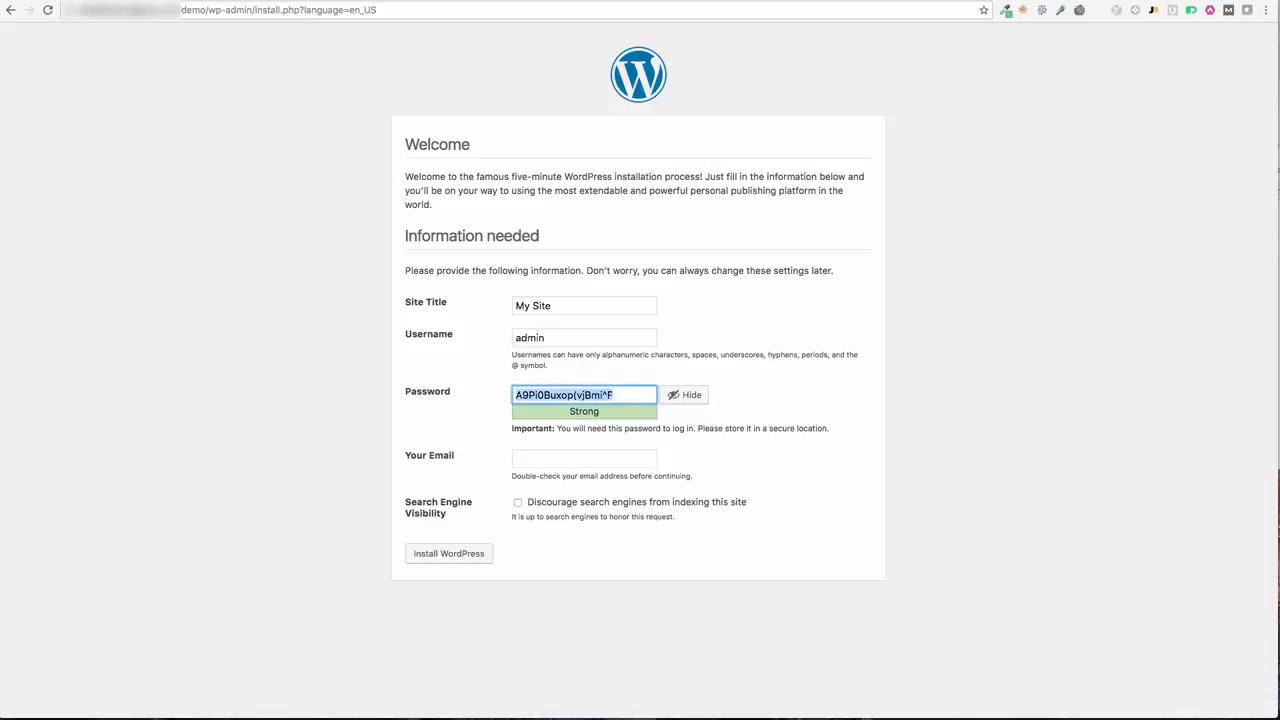
click(620, 459)
text(email)
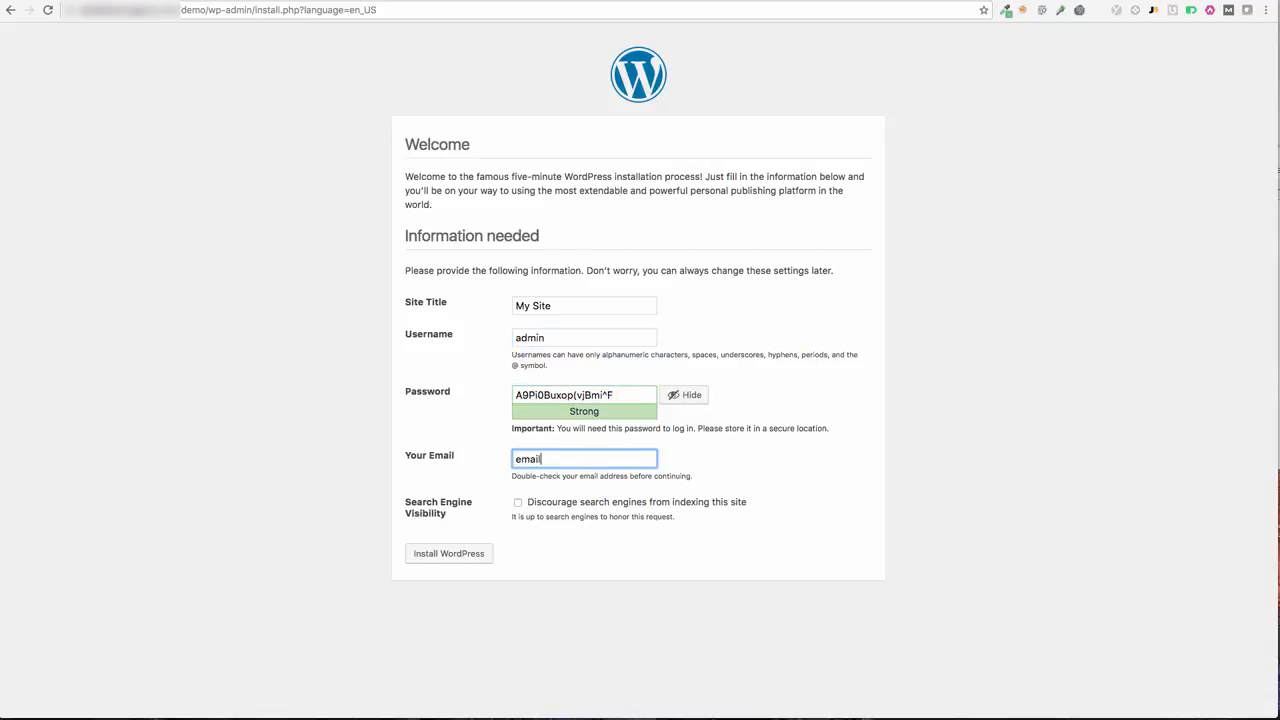
text(@email.com)
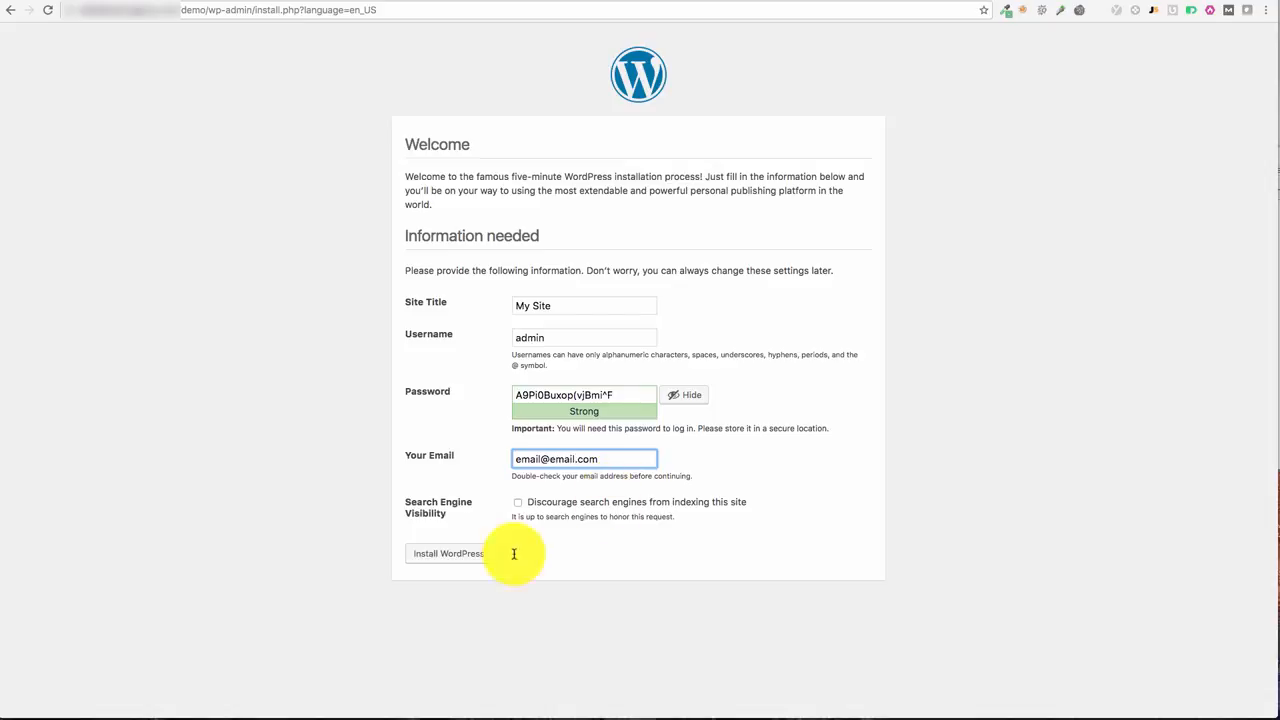
click(463, 563)
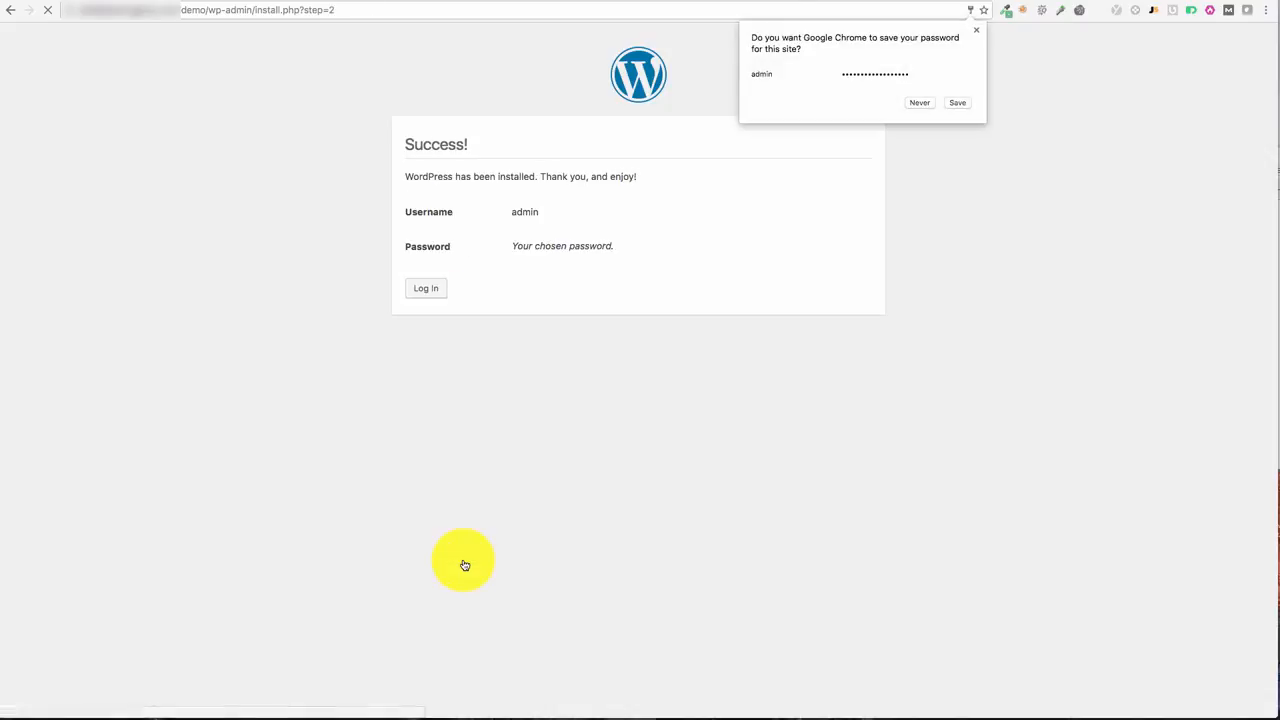
Step: Go to the WordPress login page from the Success screen
click(438, 289)
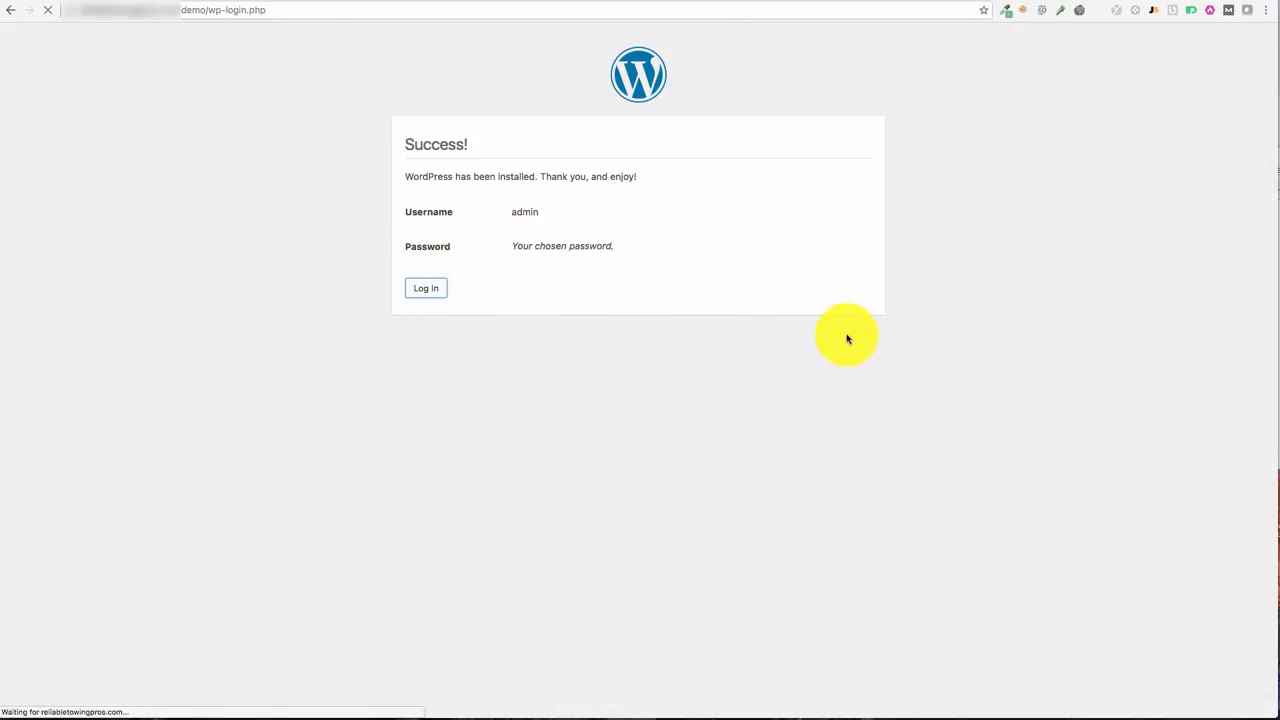